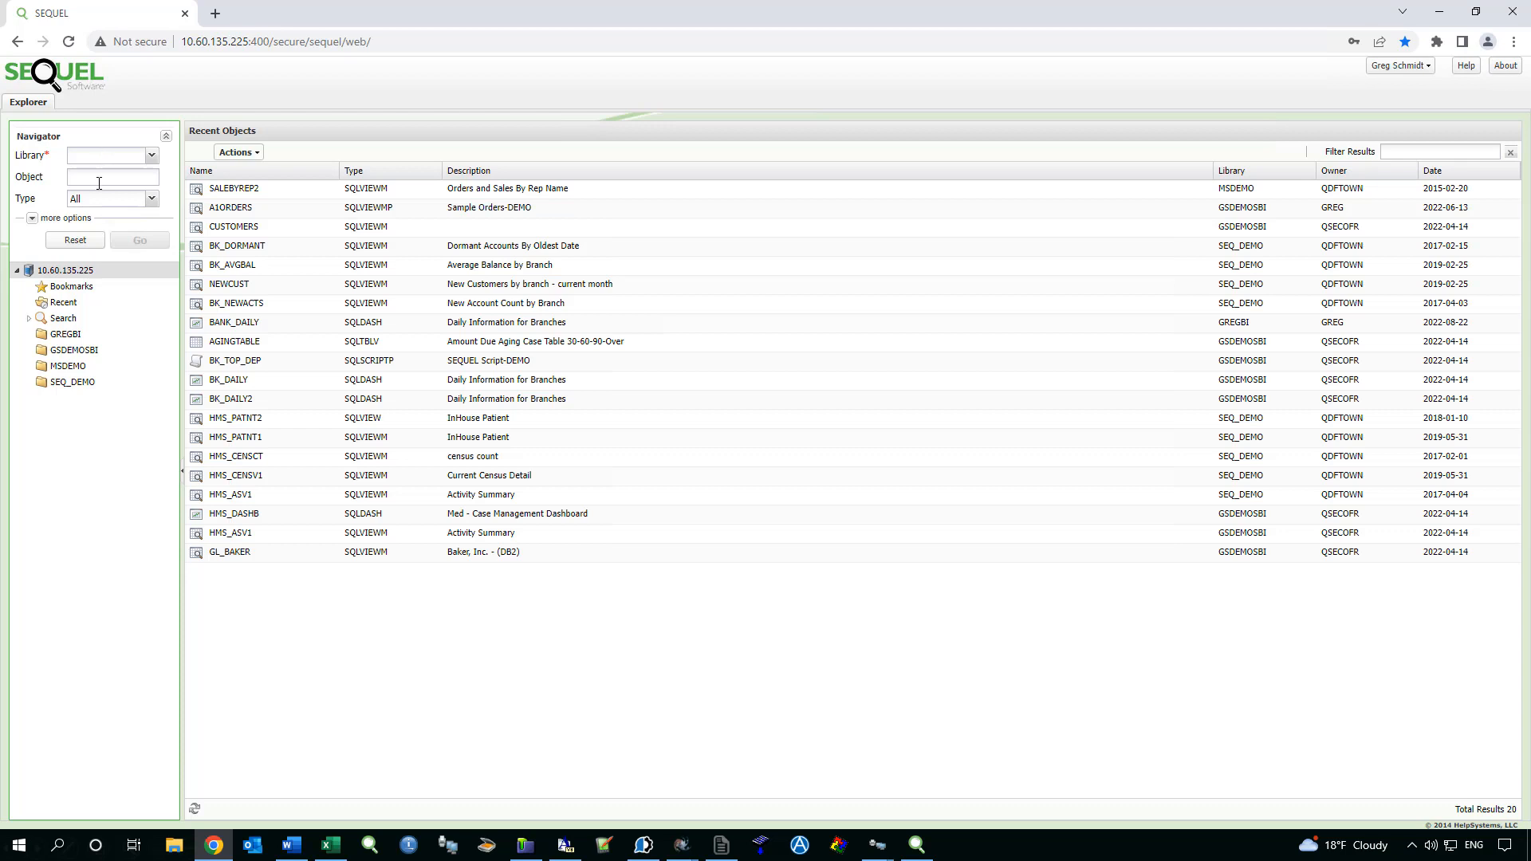
Step: Check the object types available for filtering and list the objects in the GSDEMOSBI library
click(152, 198)
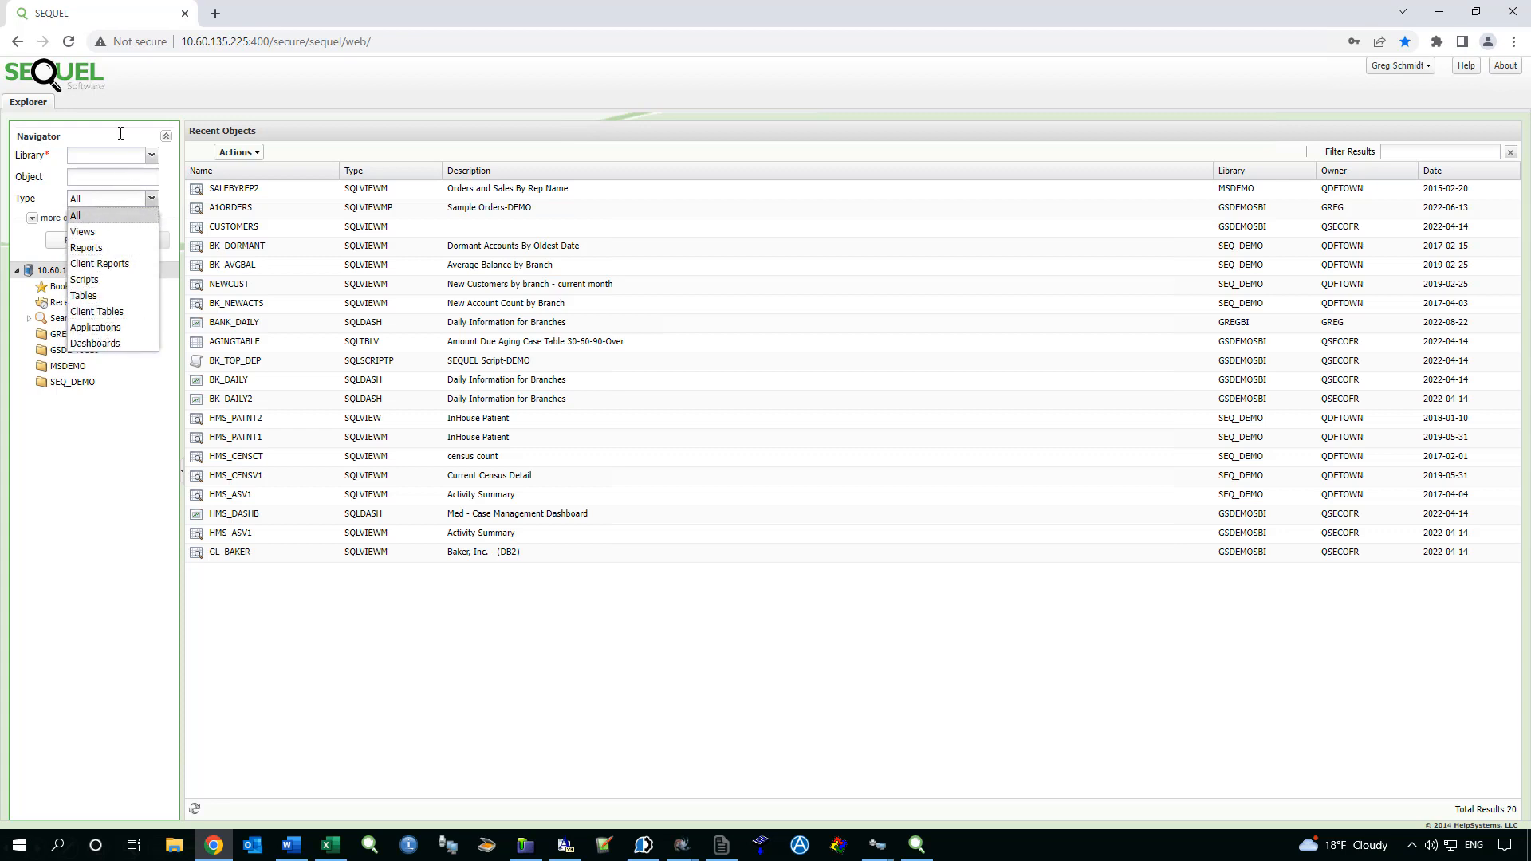
click(161, 94)
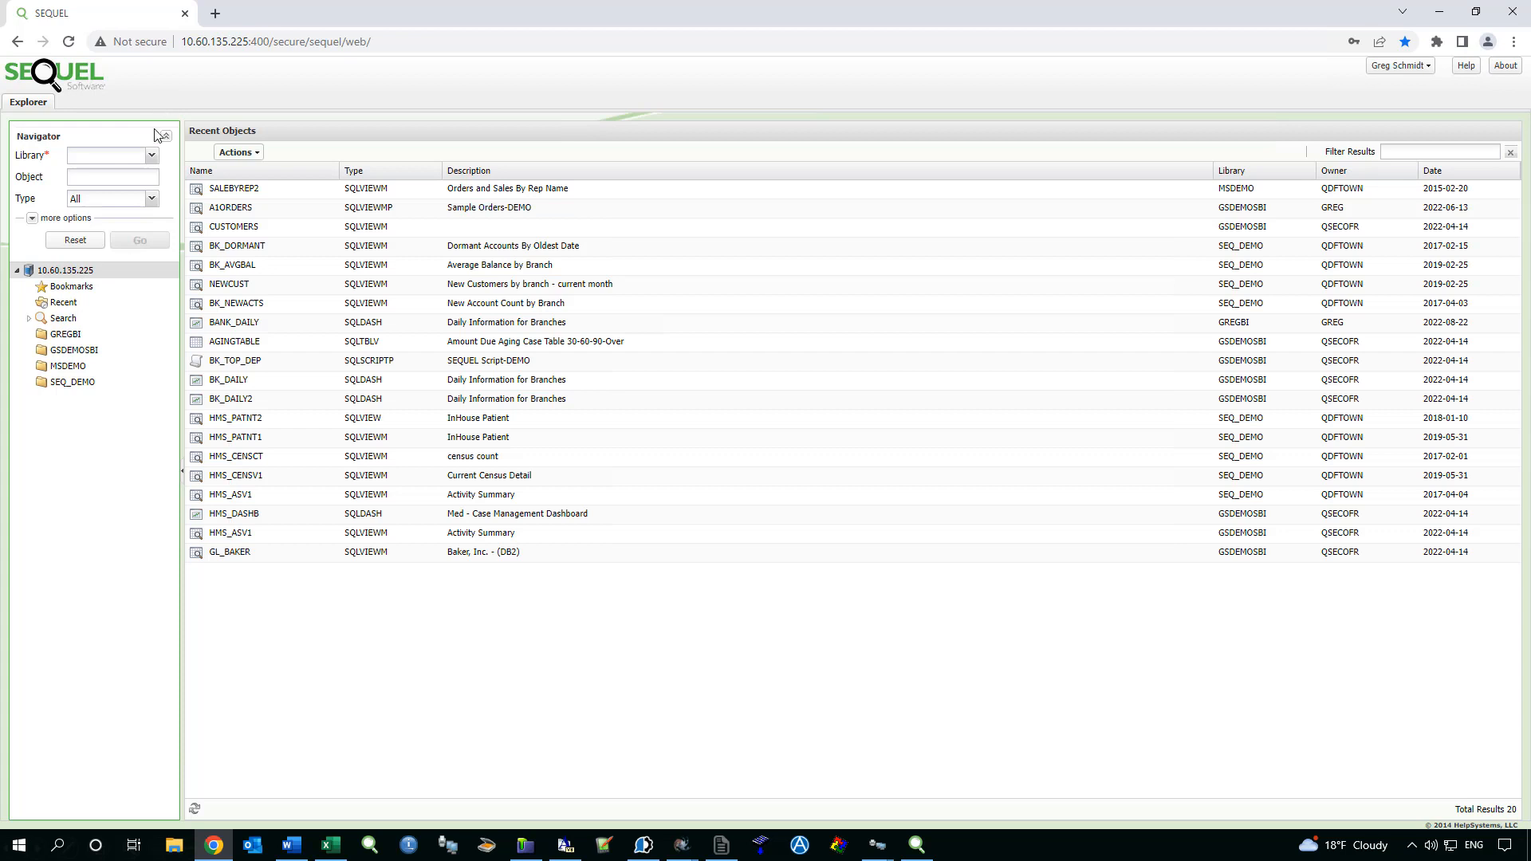
click(50, 352)
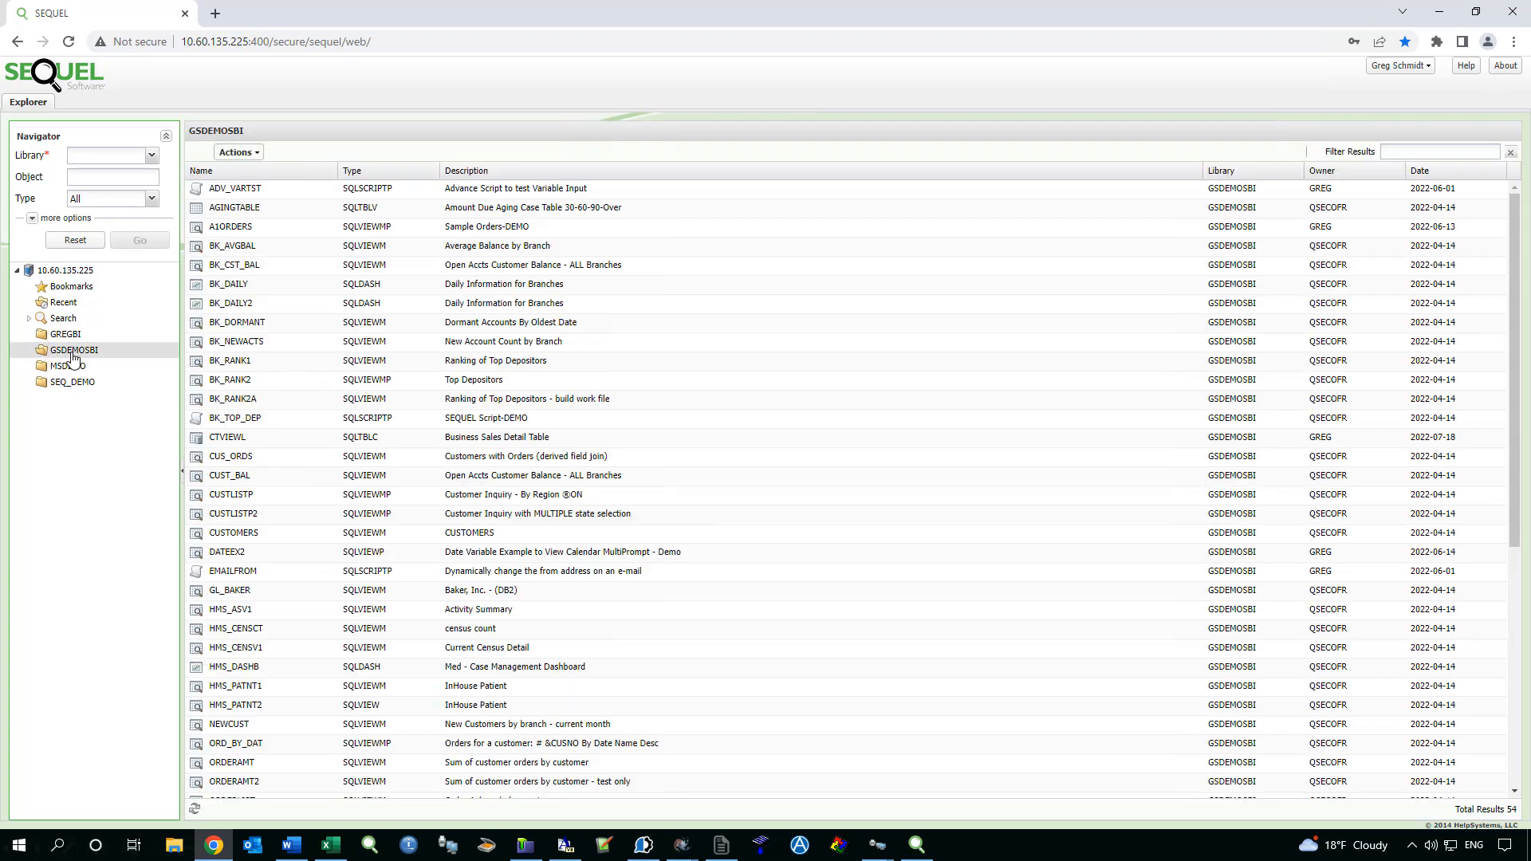
click(152, 199)
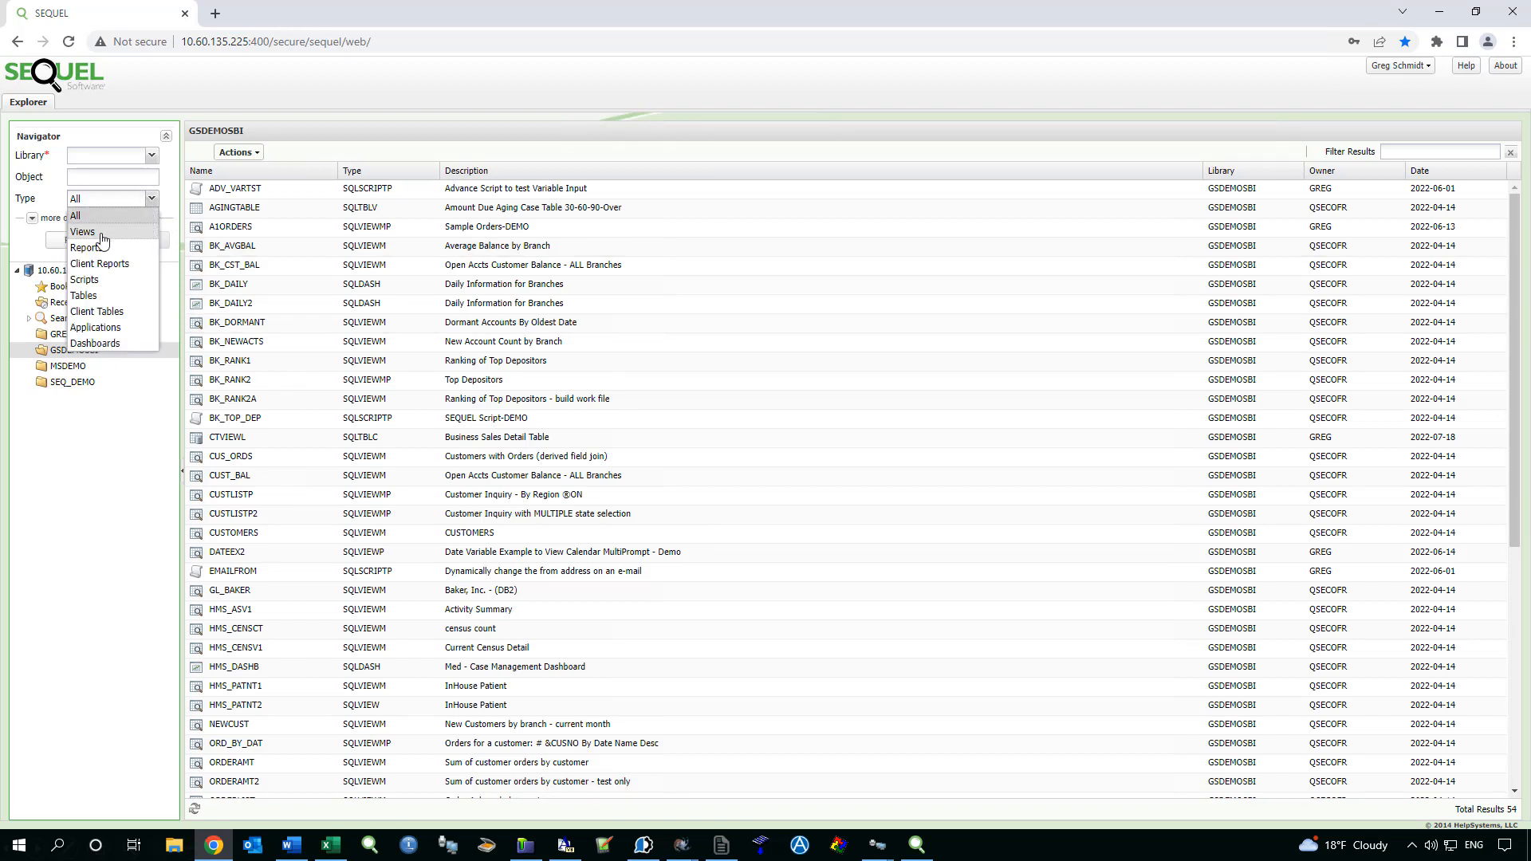
click(104, 228)
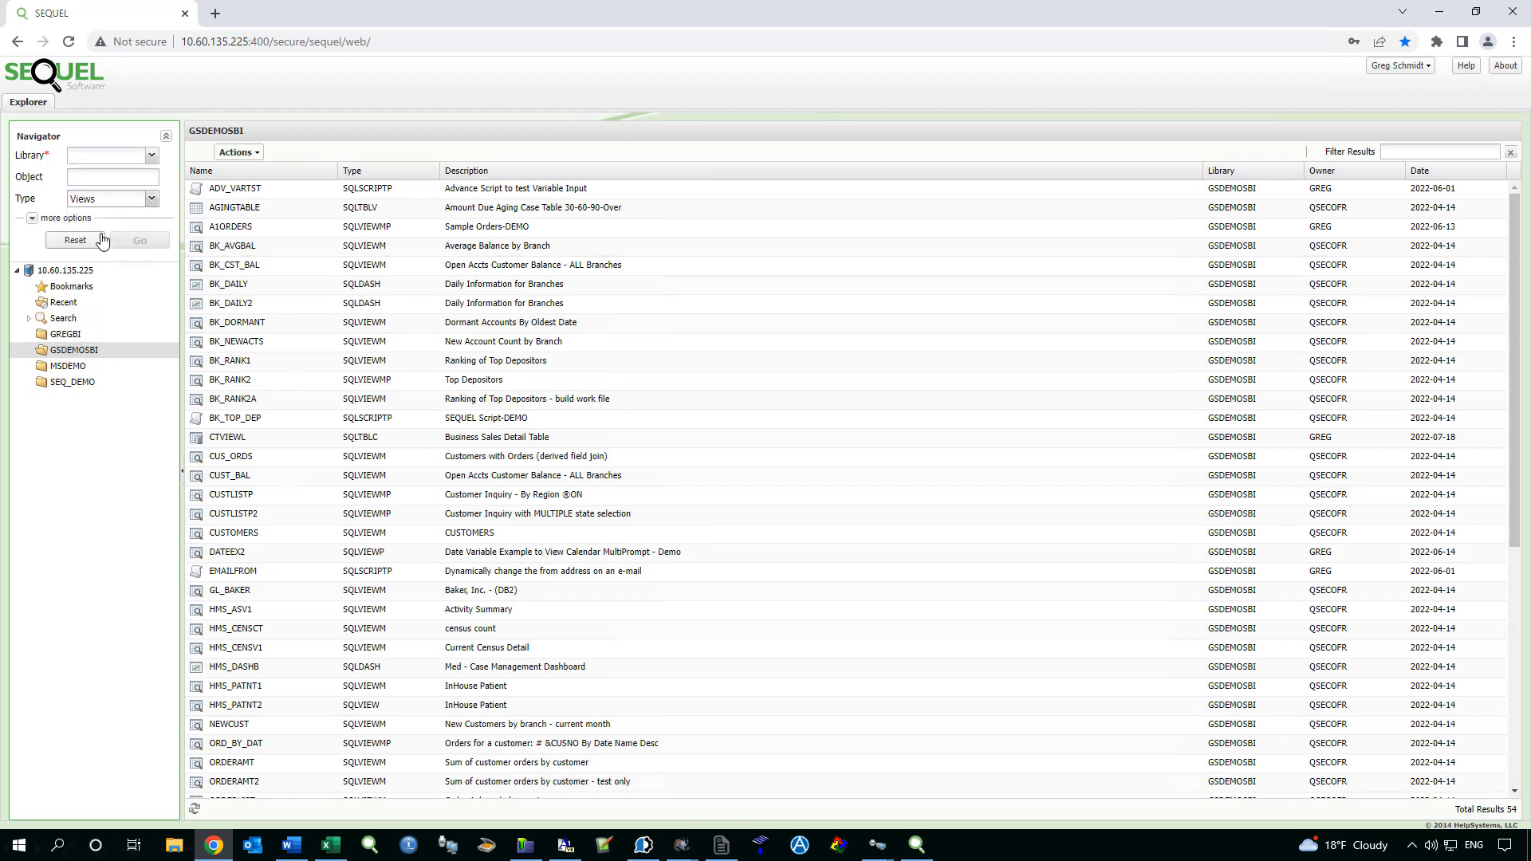
click(152, 199)
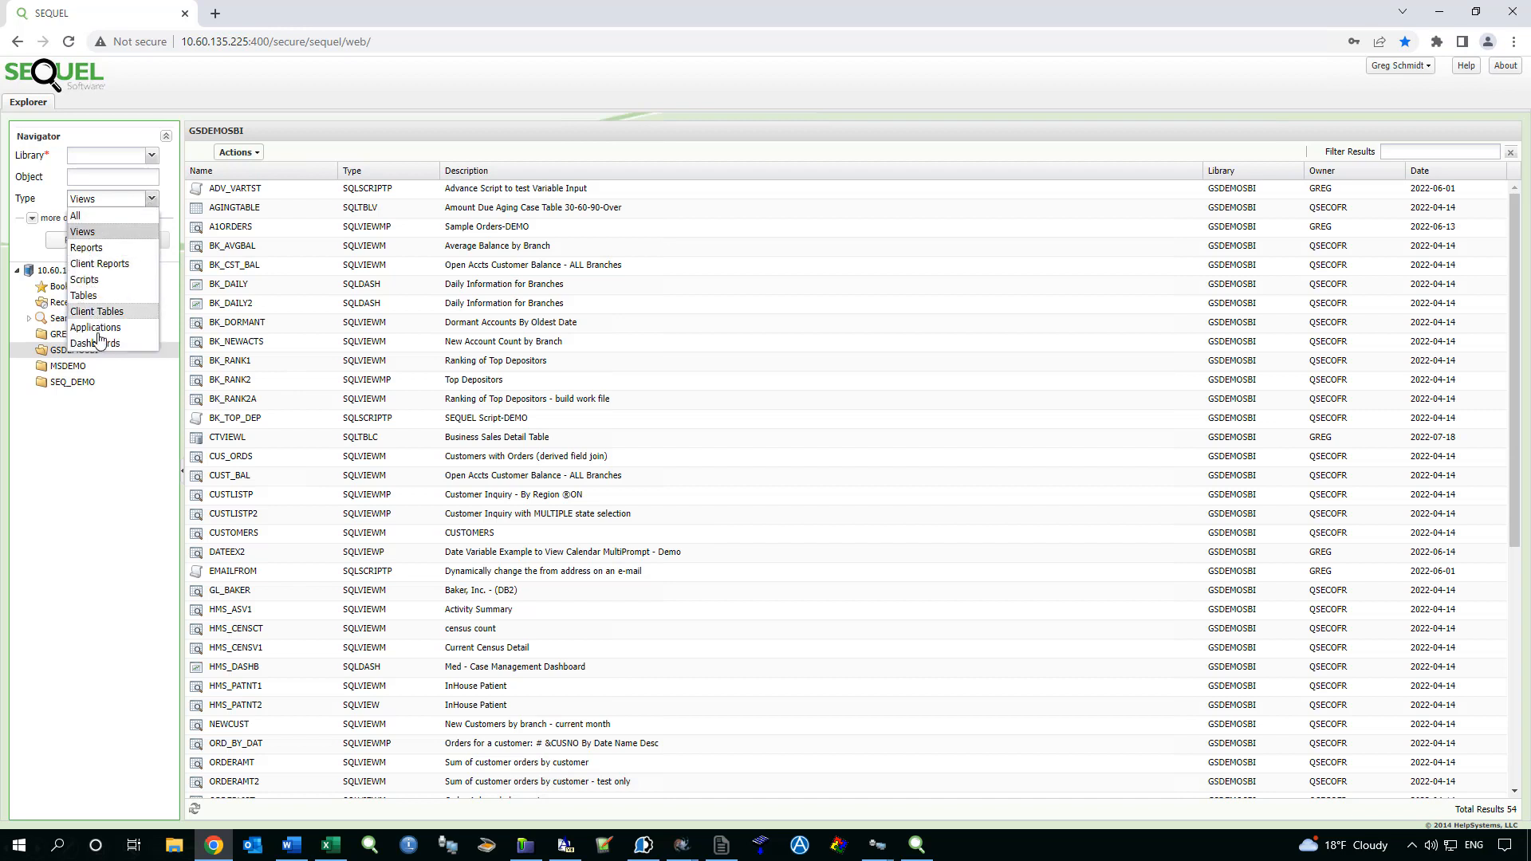
click(84, 216)
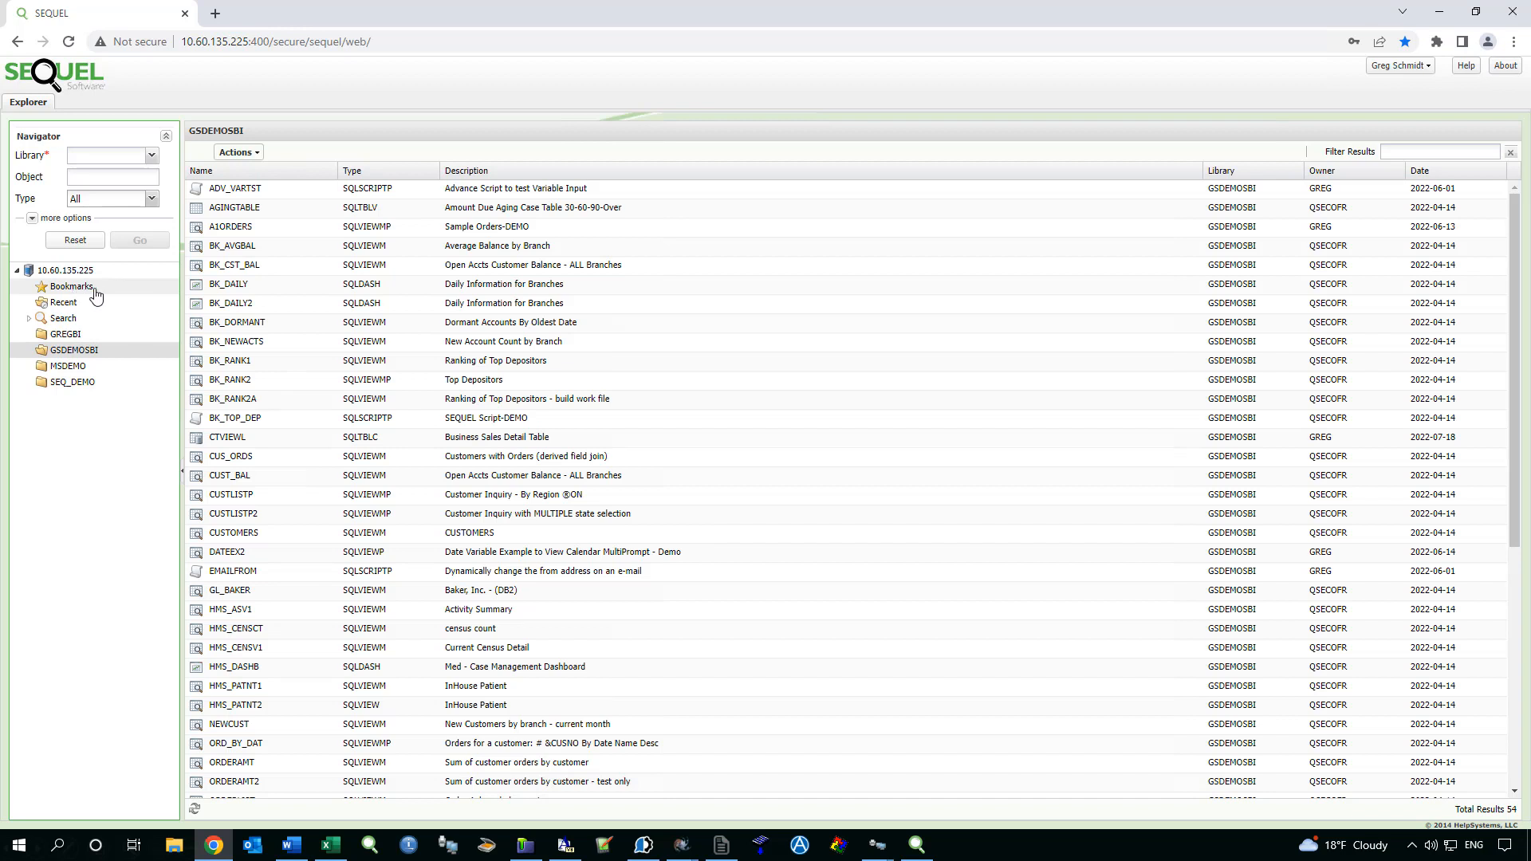
Step: Review the actions offered for the BK_AVGBAL view and list the bookmarked objects
click(204, 250)
right_click(203, 250)
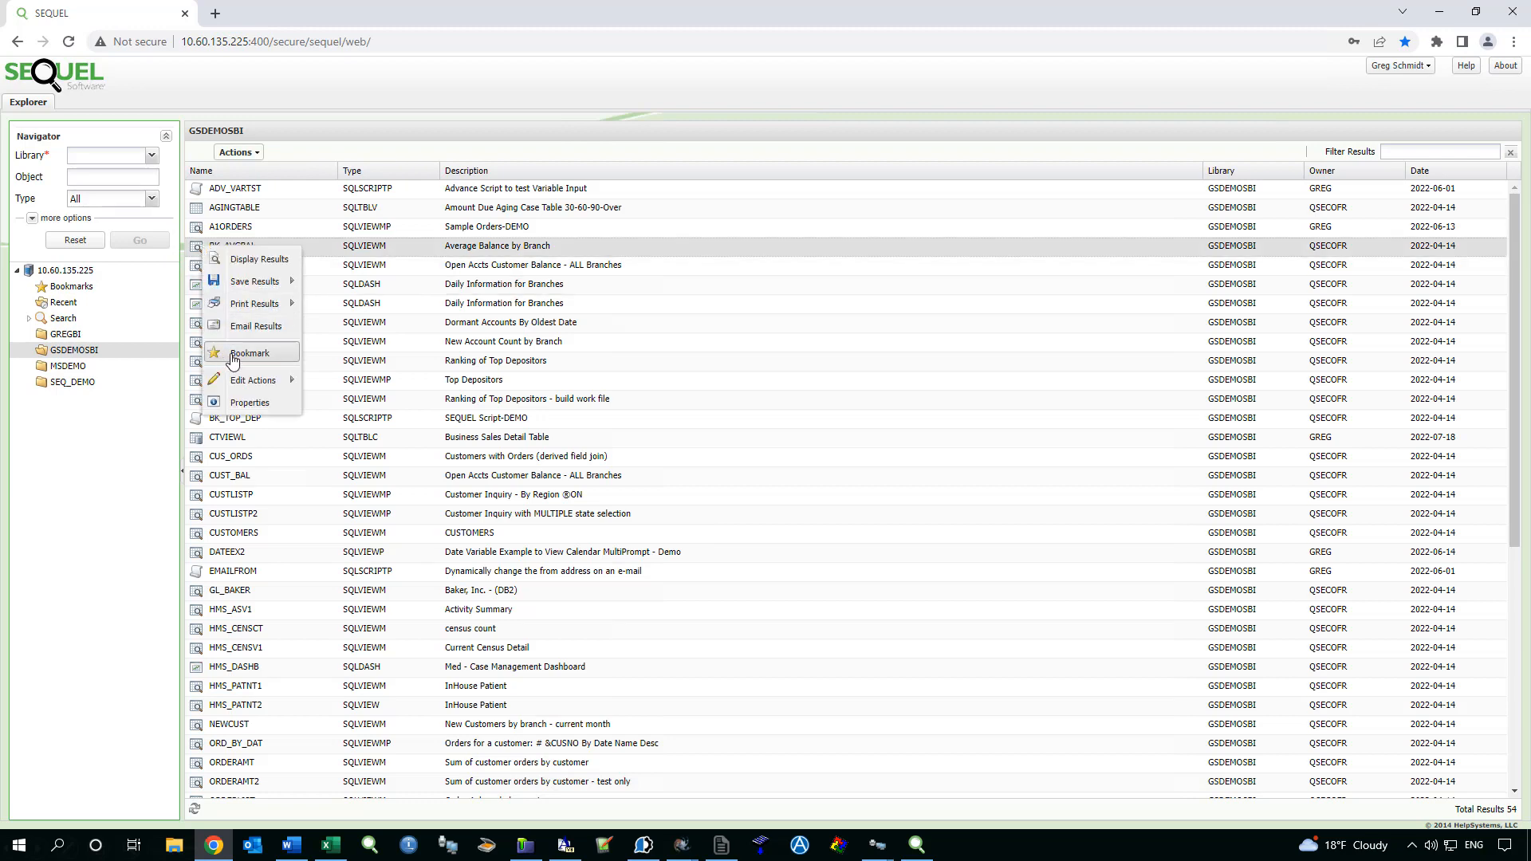
click(67, 289)
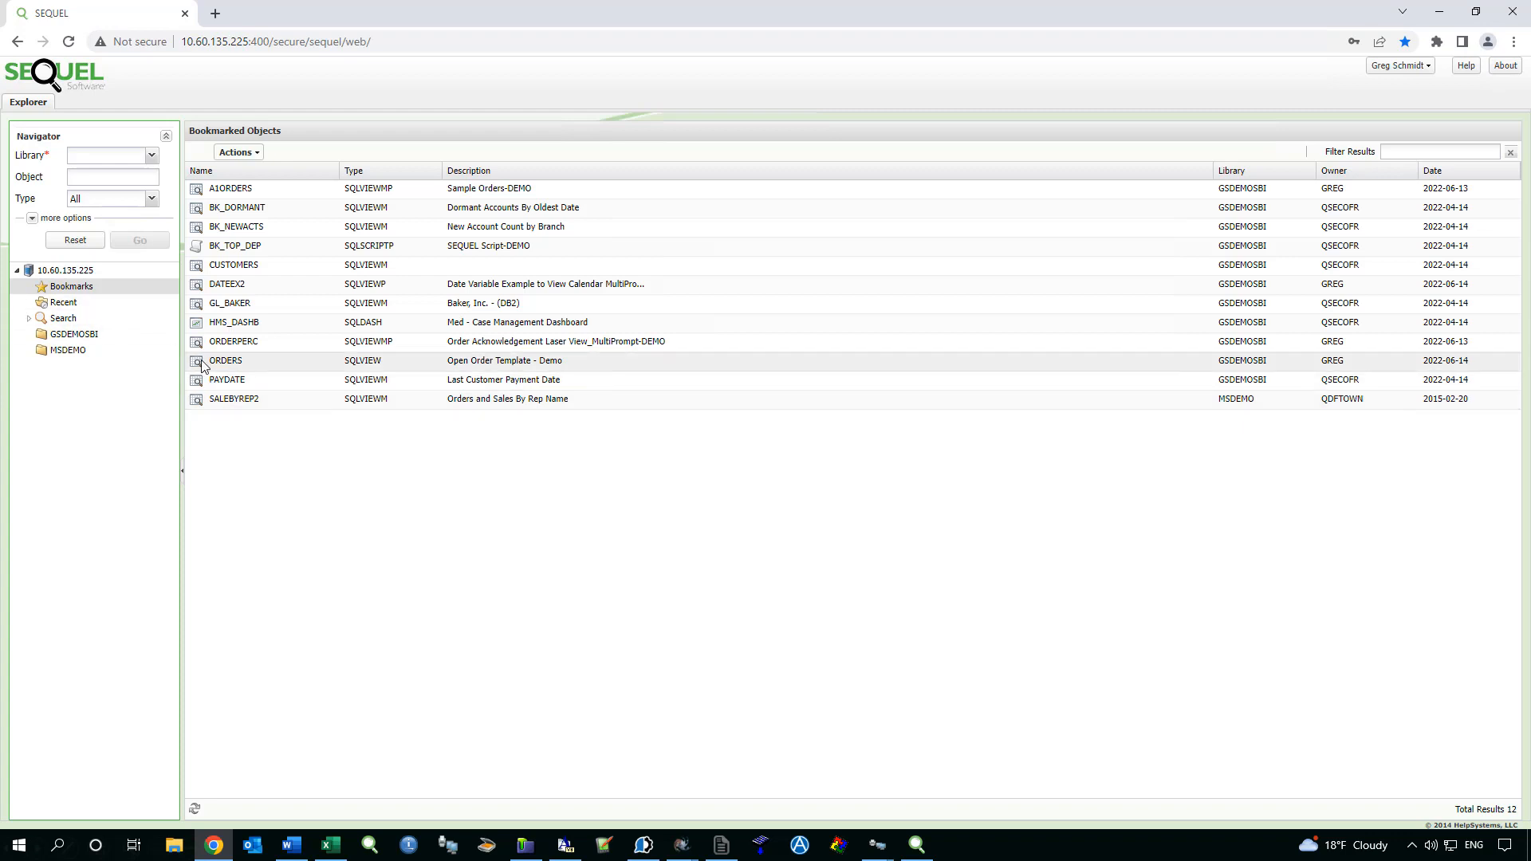
Step: Display the results of the bookmarked SALEBYREP2 and CUSTOMERS views, closing each after viewing
double_click(200, 402)
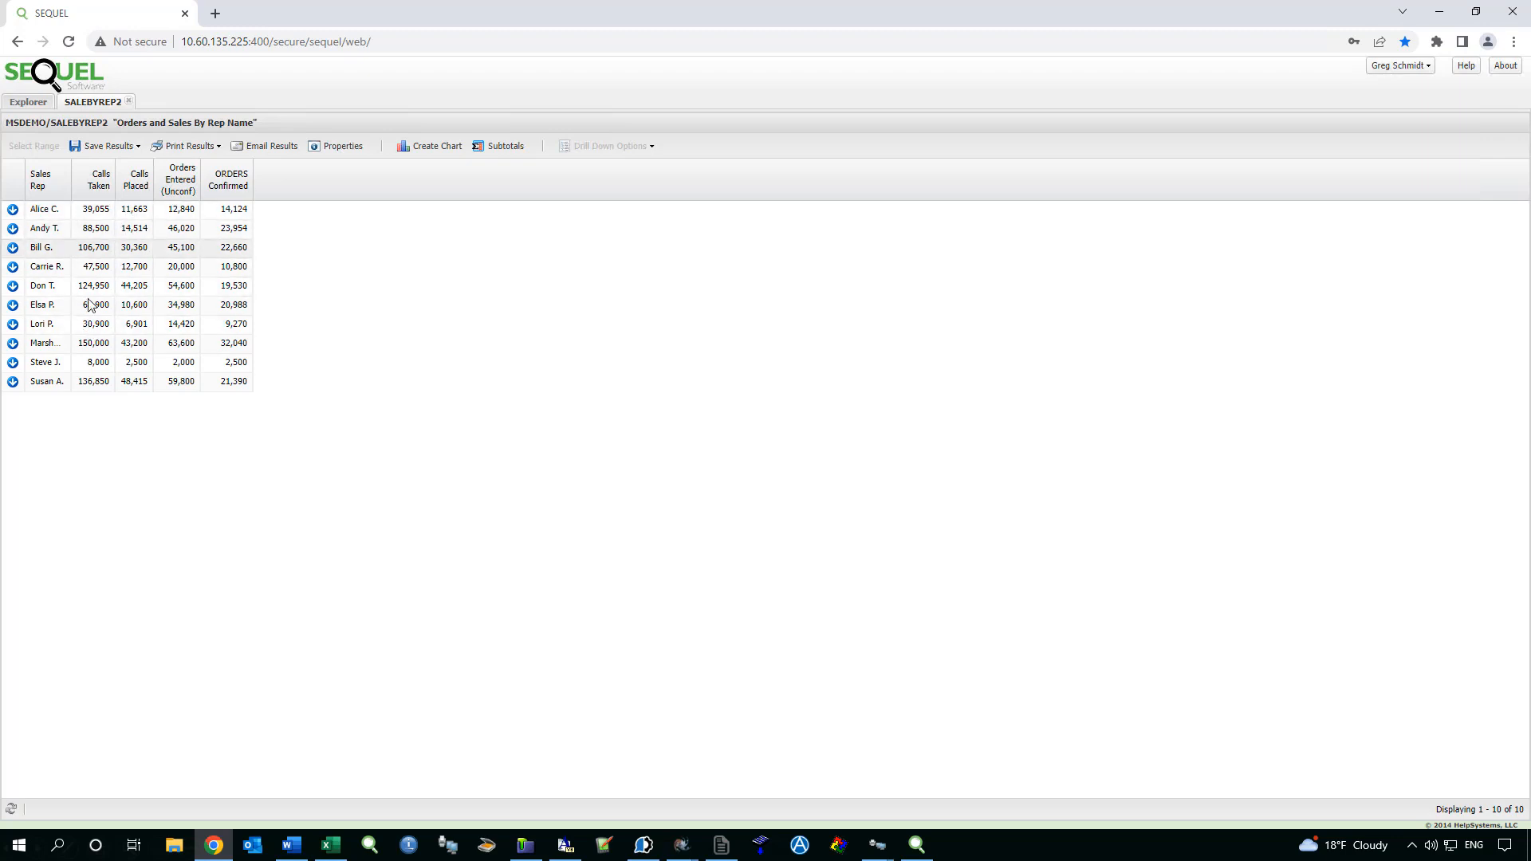
click(128, 101)
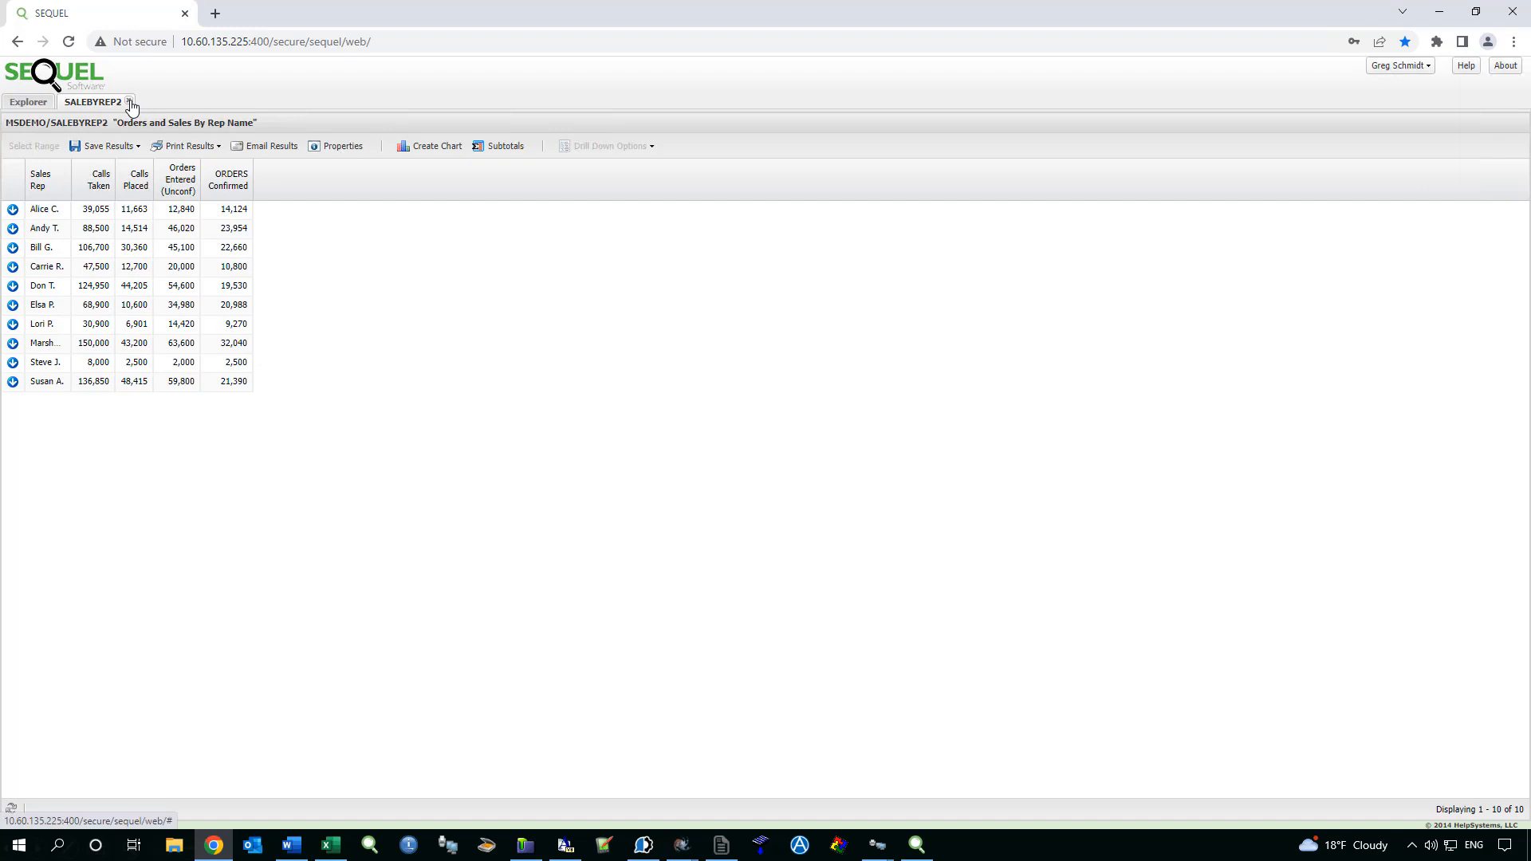
double_click(221, 271)
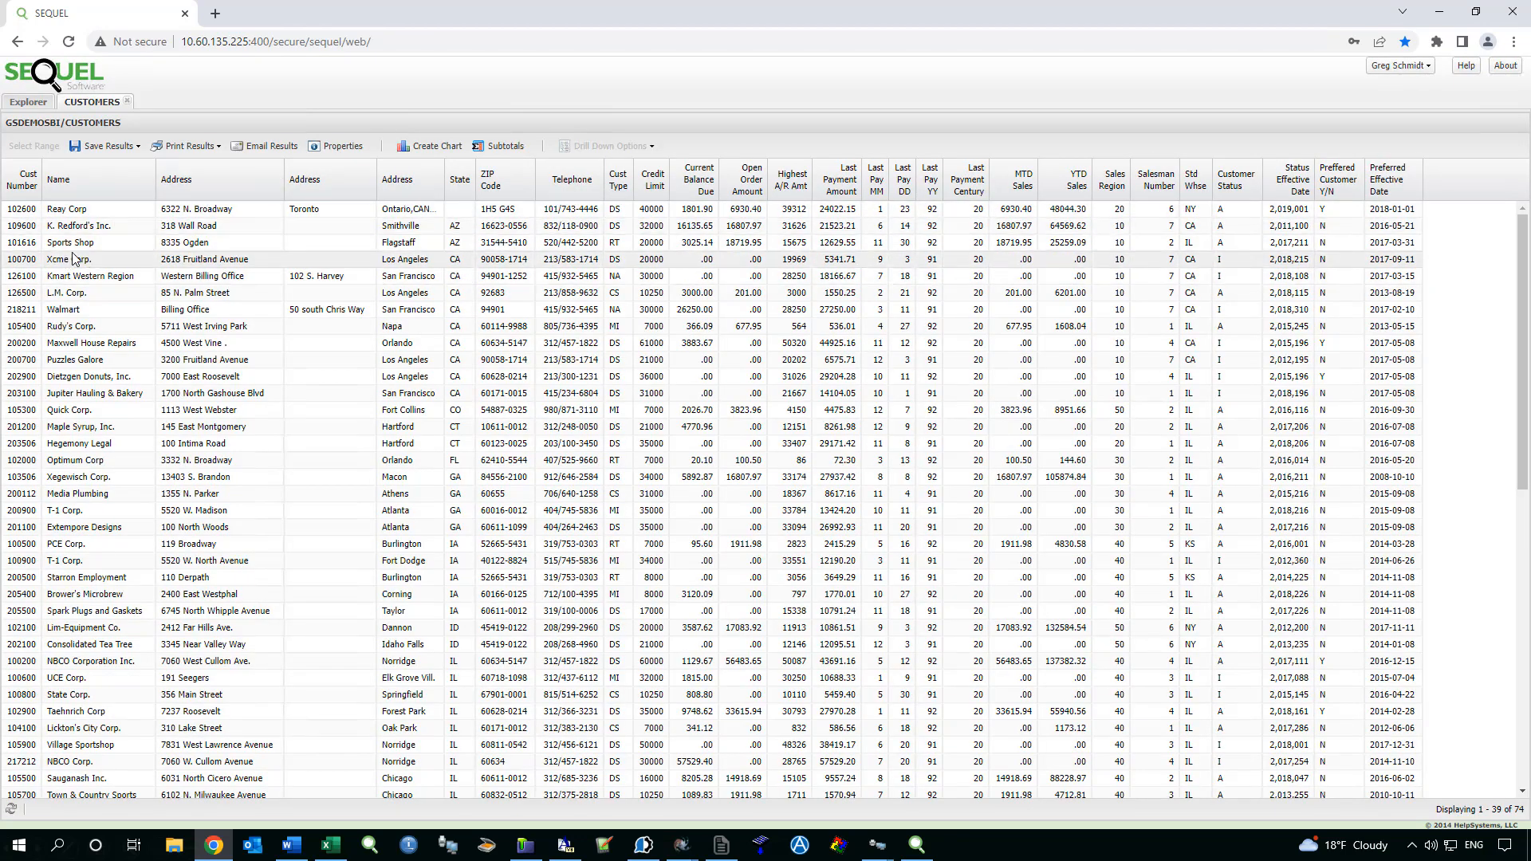
click(127, 102)
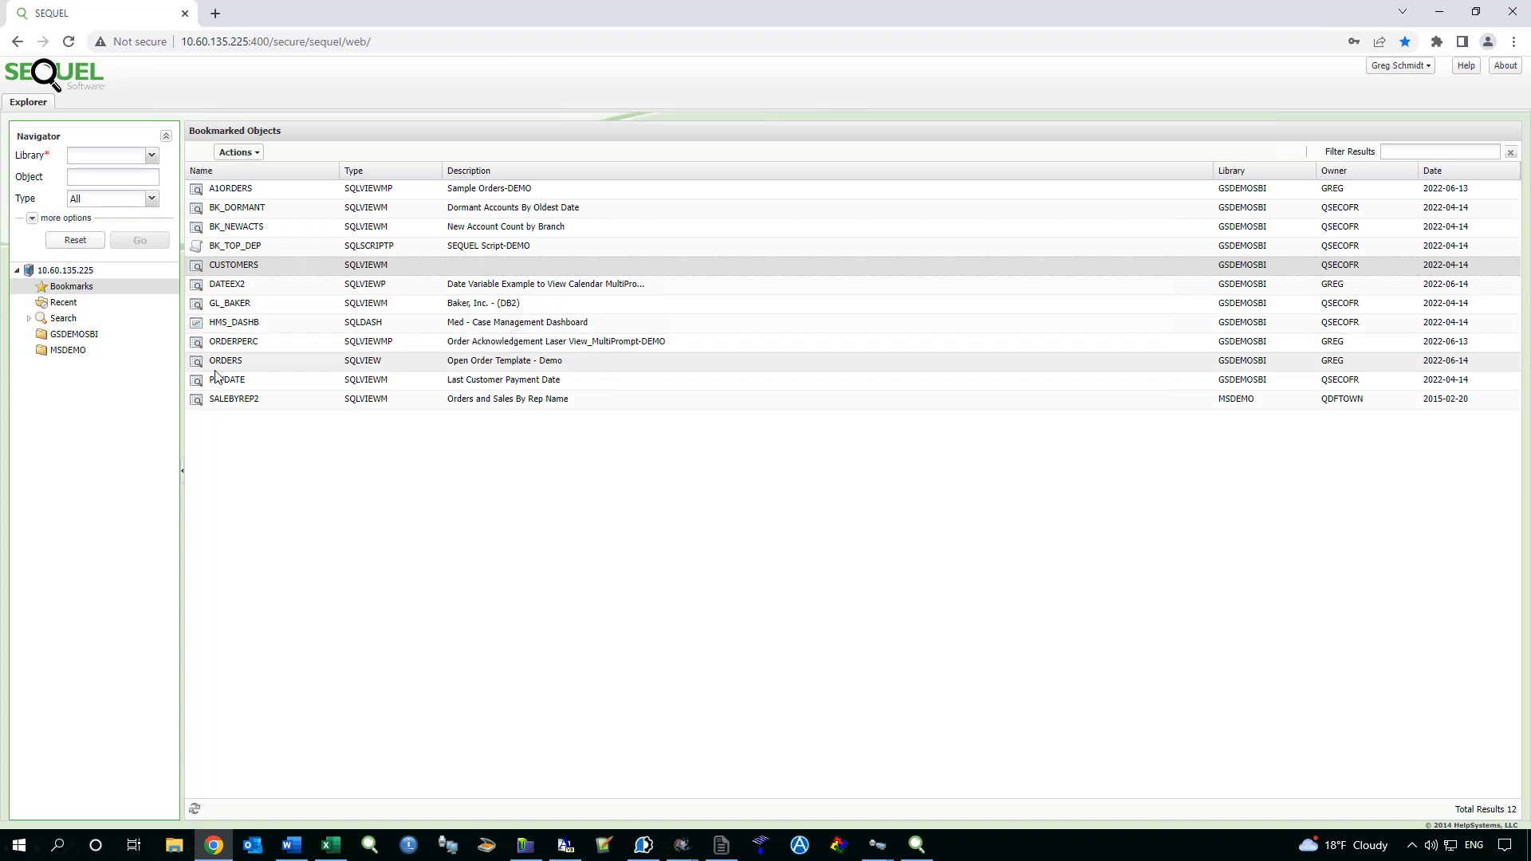
Step: Review the actions available for the bookmarked A1ORDERS view without running any of them
click(210, 192)
click(257, 153)
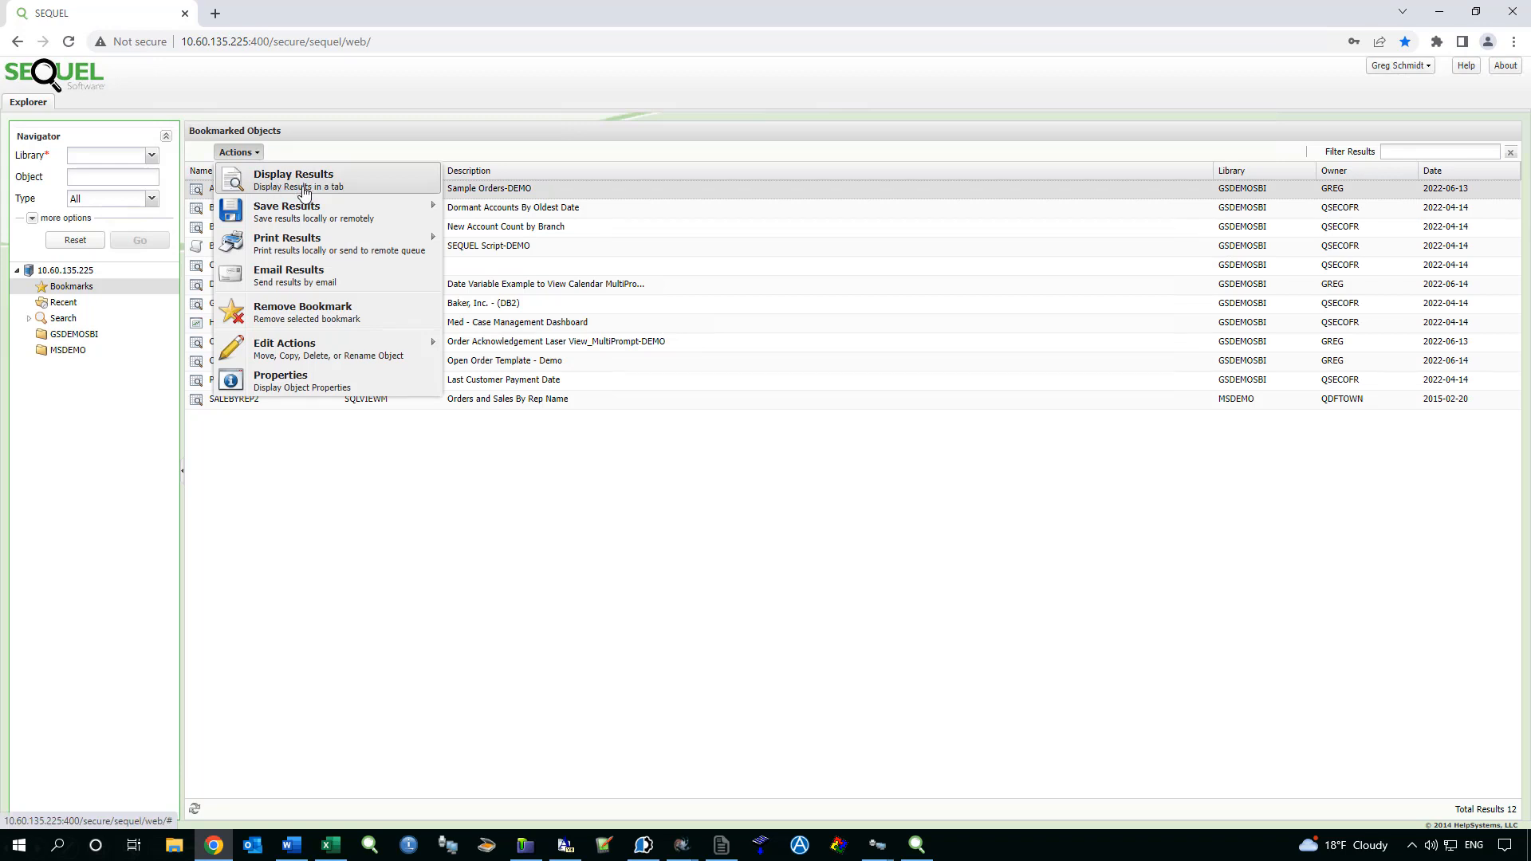
mouse_move(275, 220)
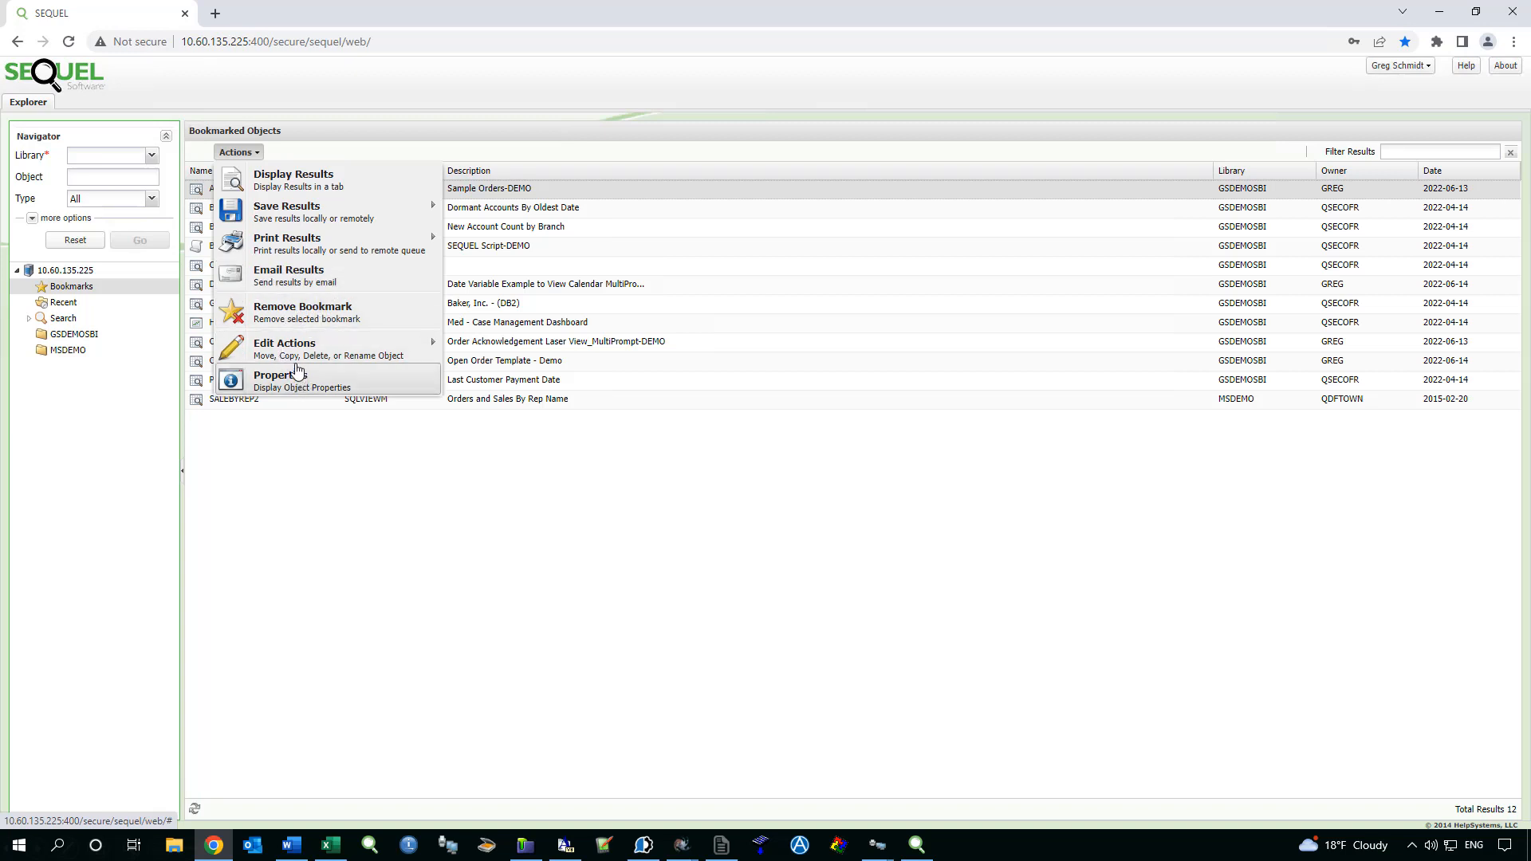
mouse_move(306, 347)
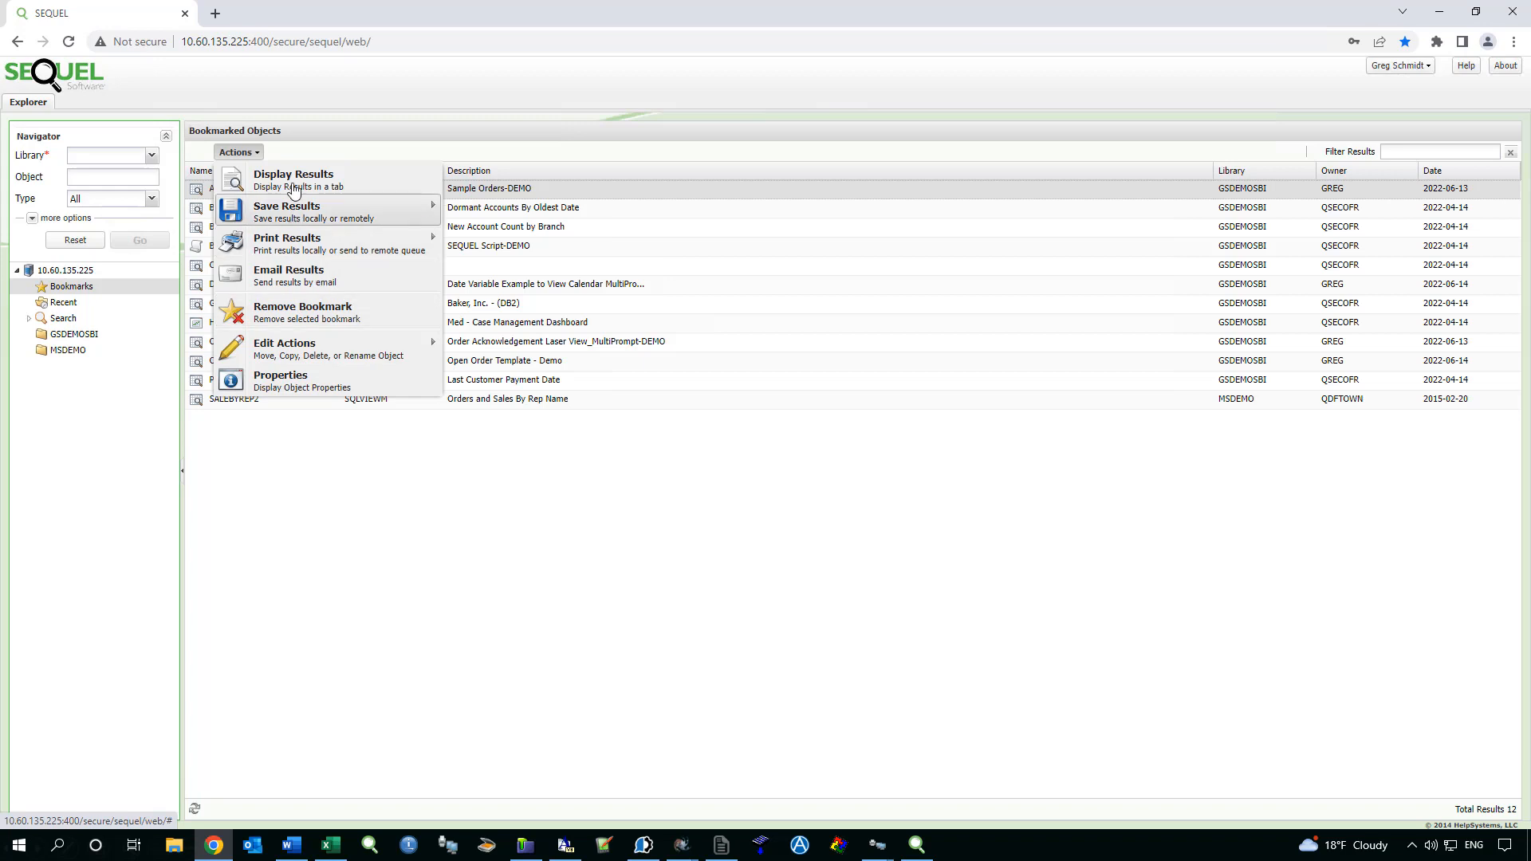
click(335, 84)
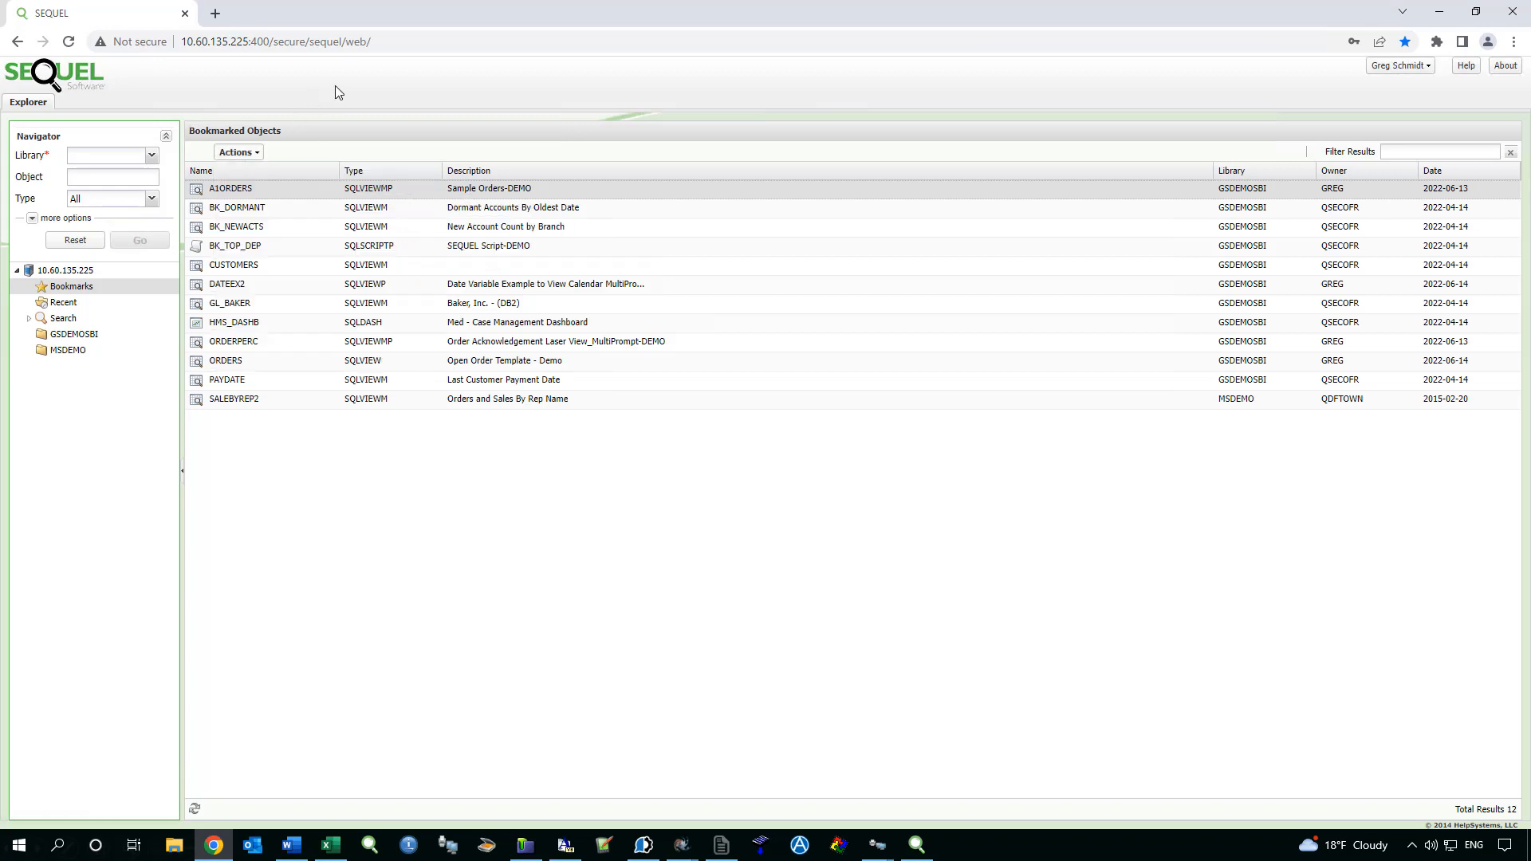
Step: Run the bookmarked A1ORDERS view for a customer number picked from the prompt's list
double_click(202, 195)
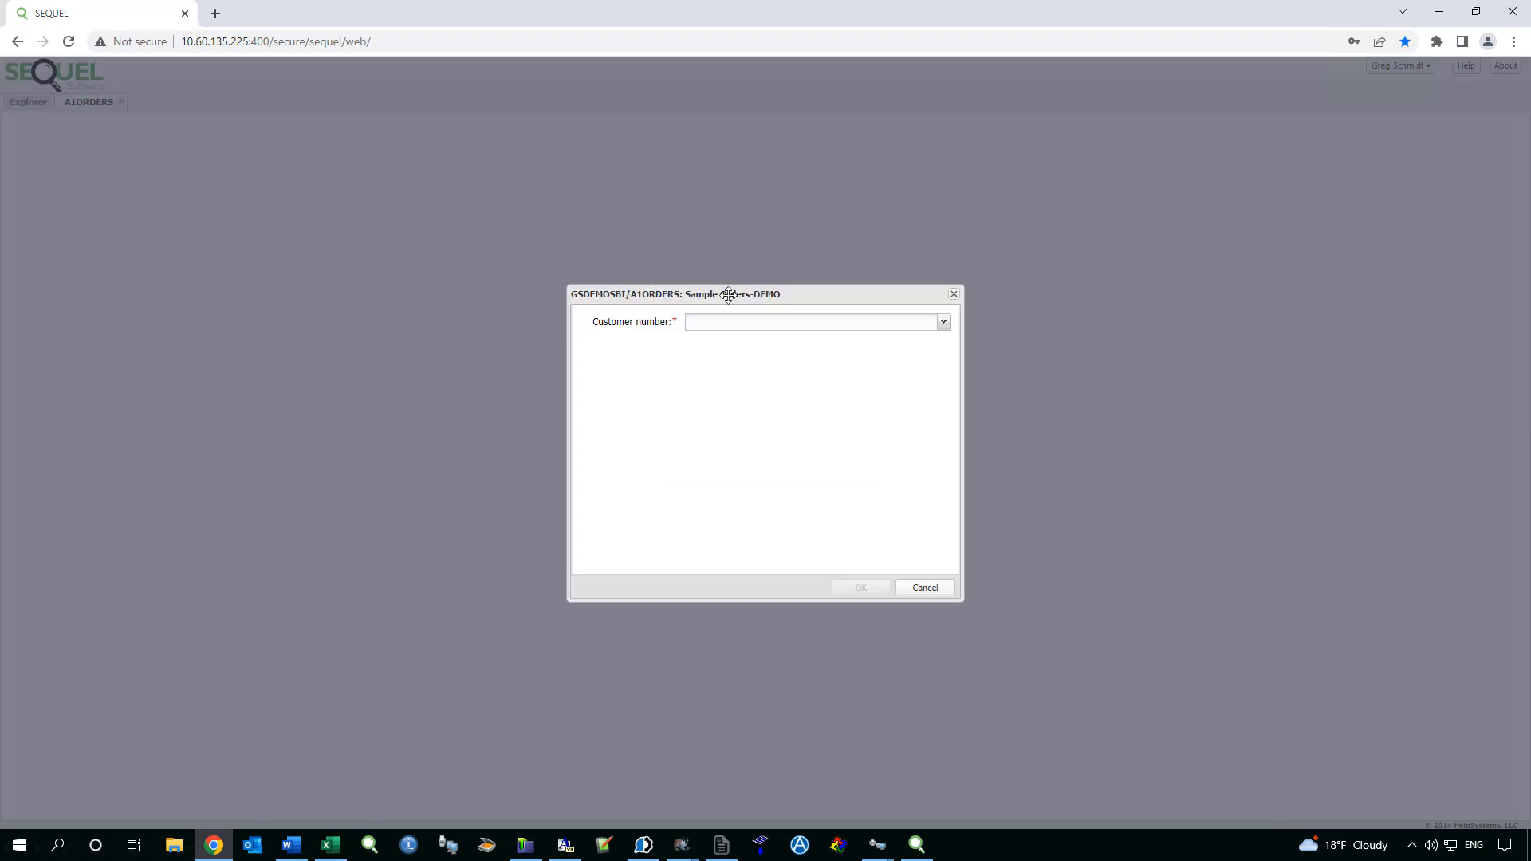
click(755, 326)
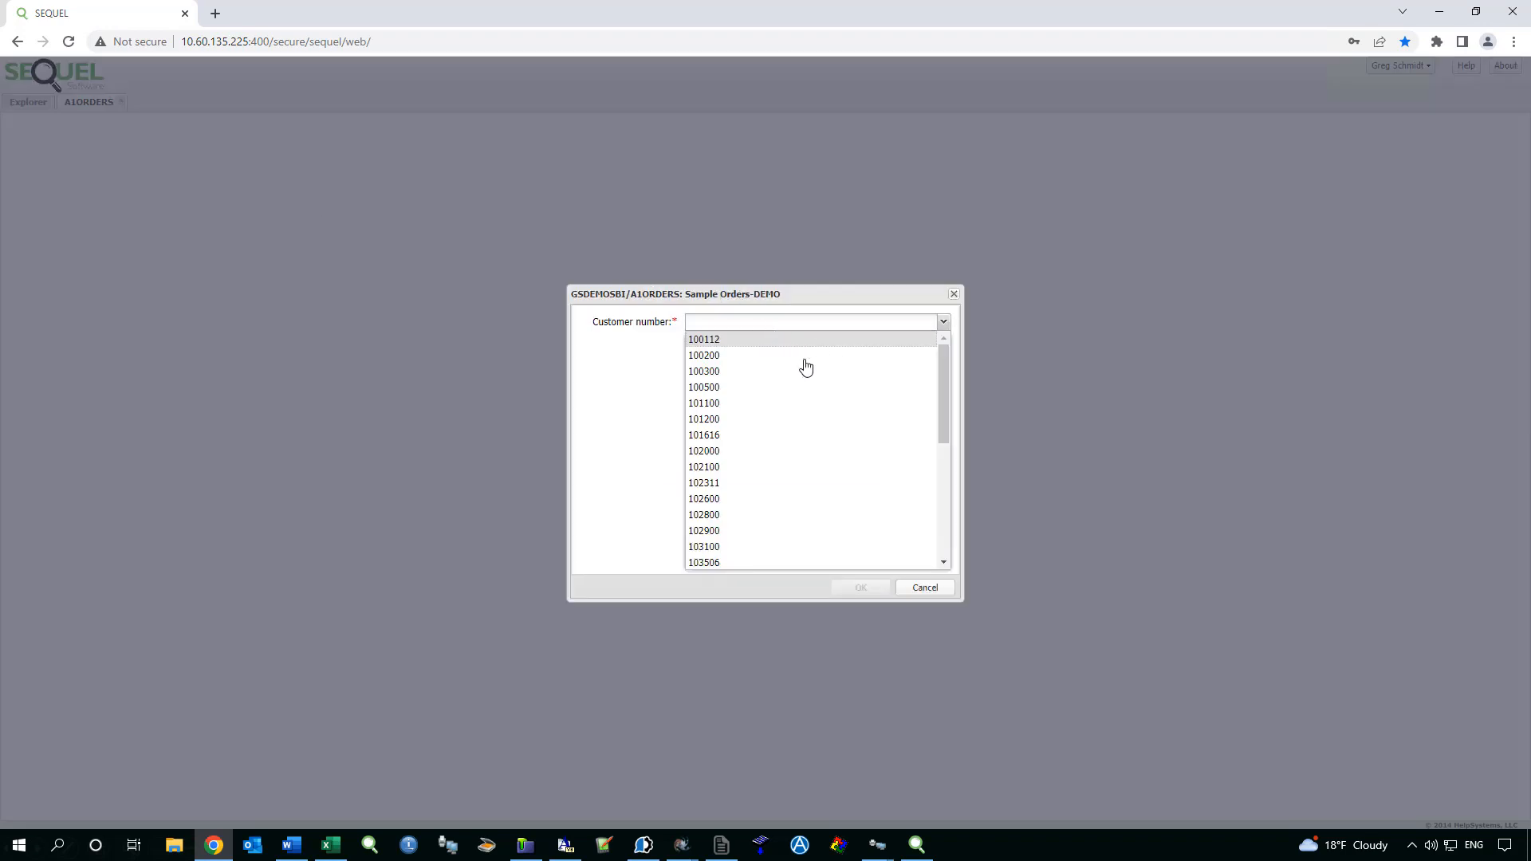
click(722, 404)
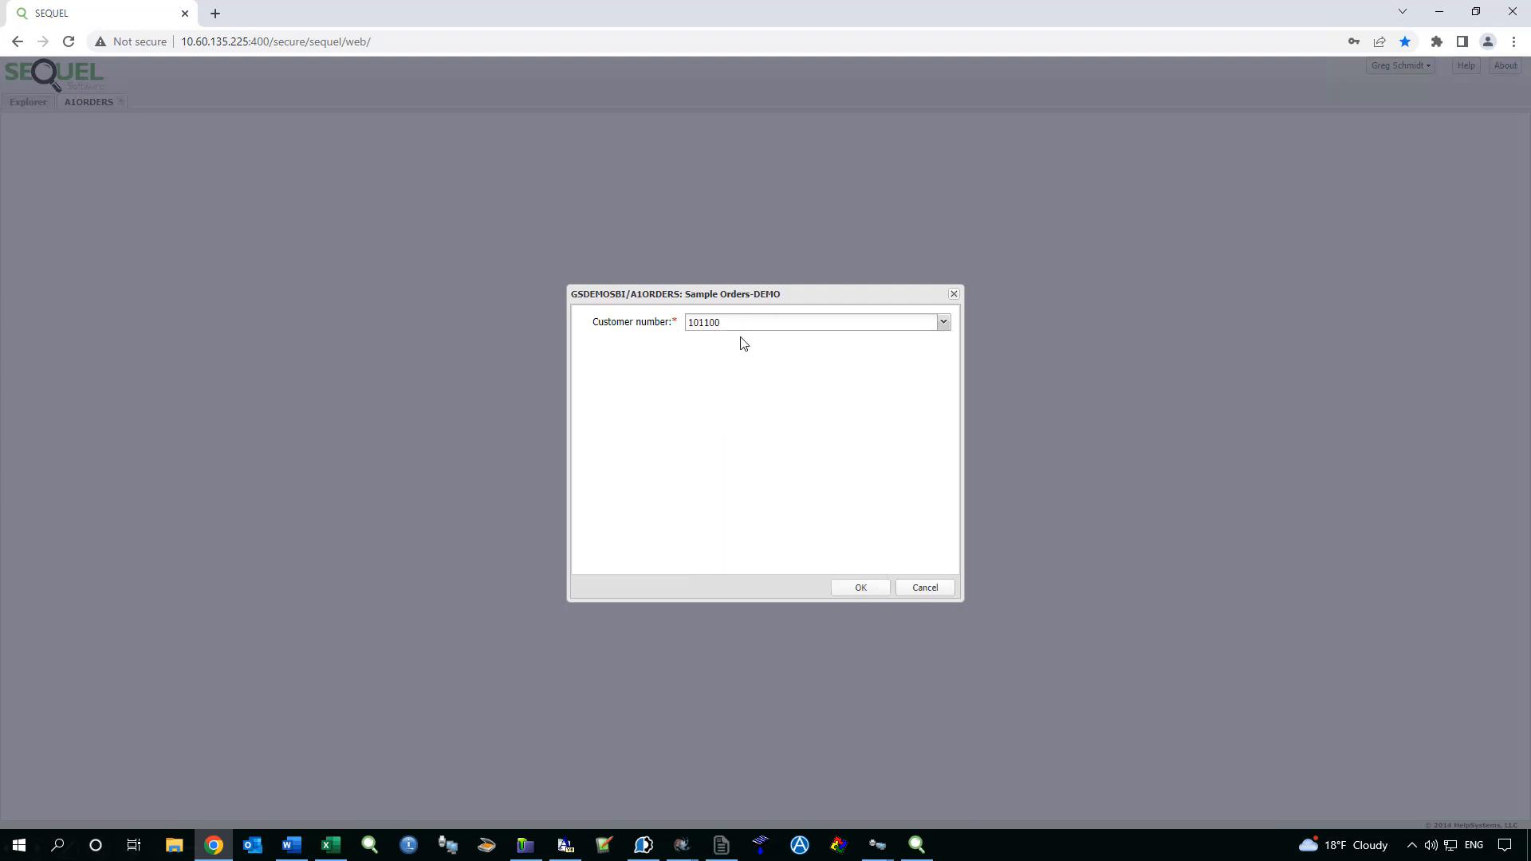
click(860, 589)
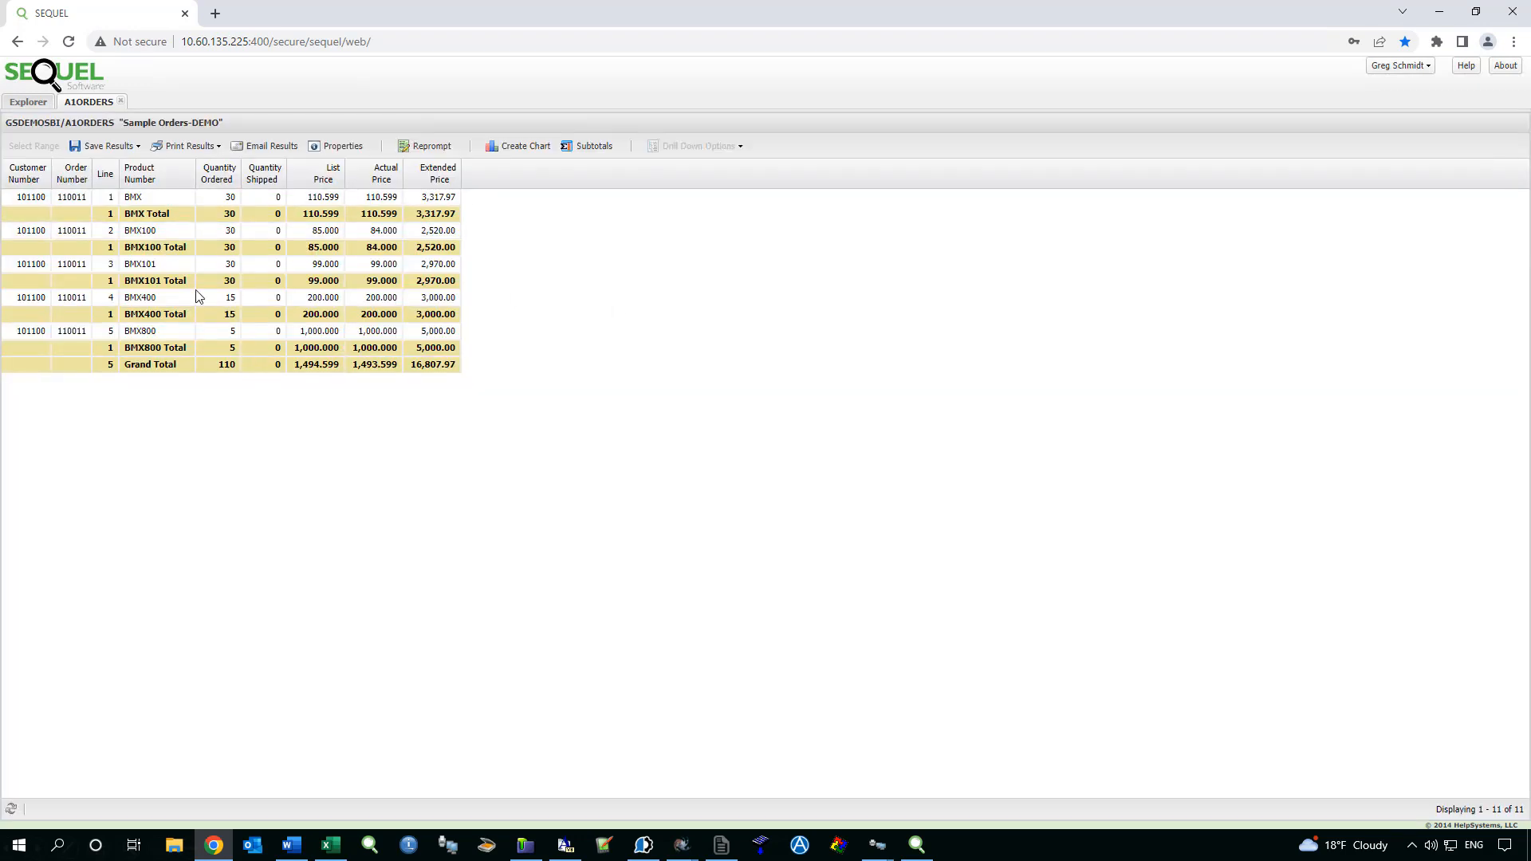
Step: Download the A1ORDERS results as an Excel file in XLSX format
click(117, 149)
mouse_move(118, 176)
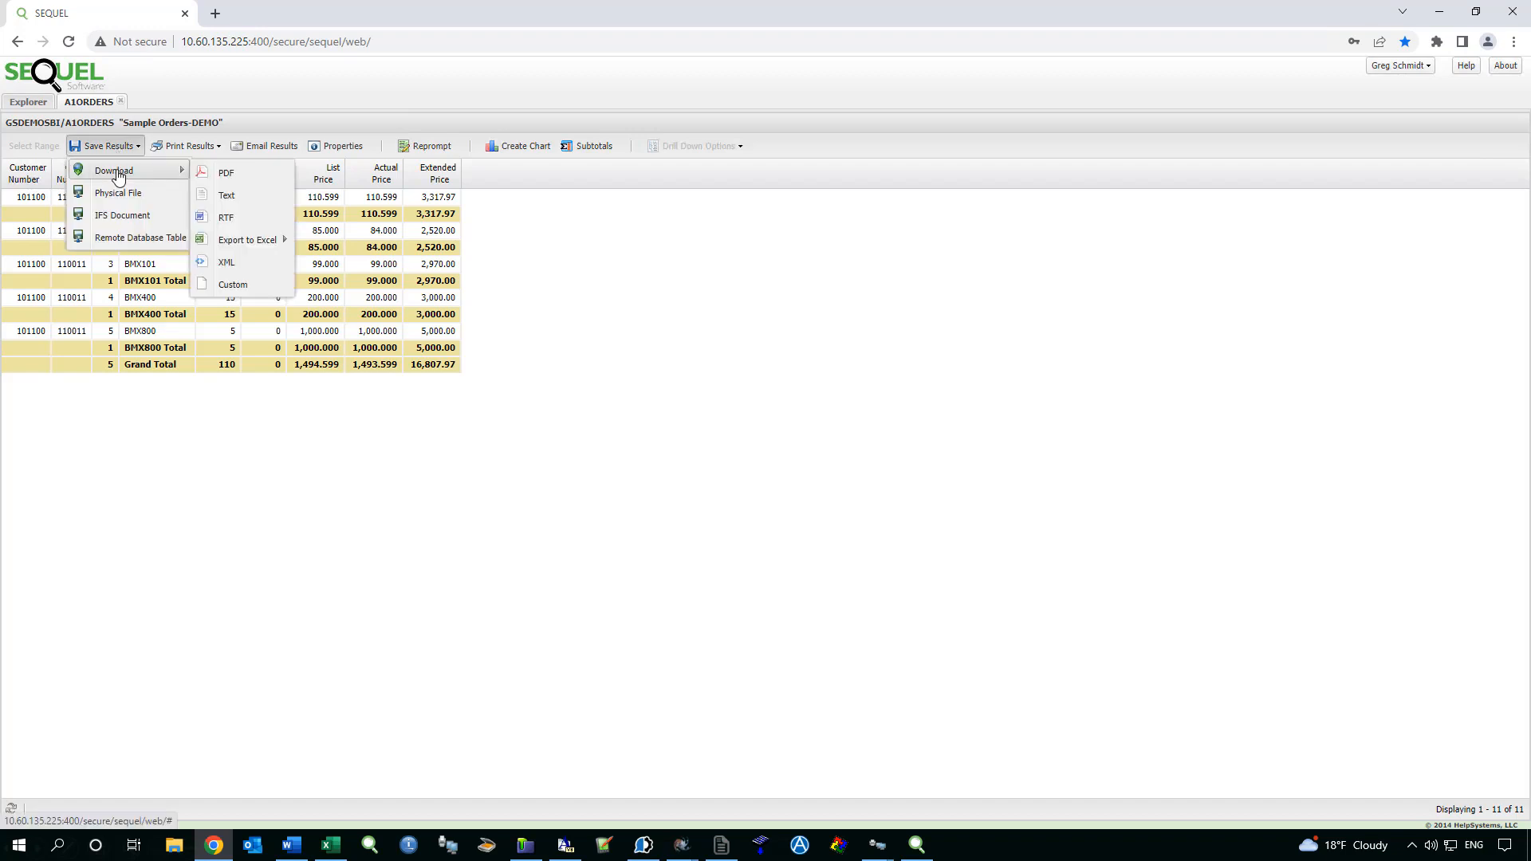
mouse_move(239, 241)
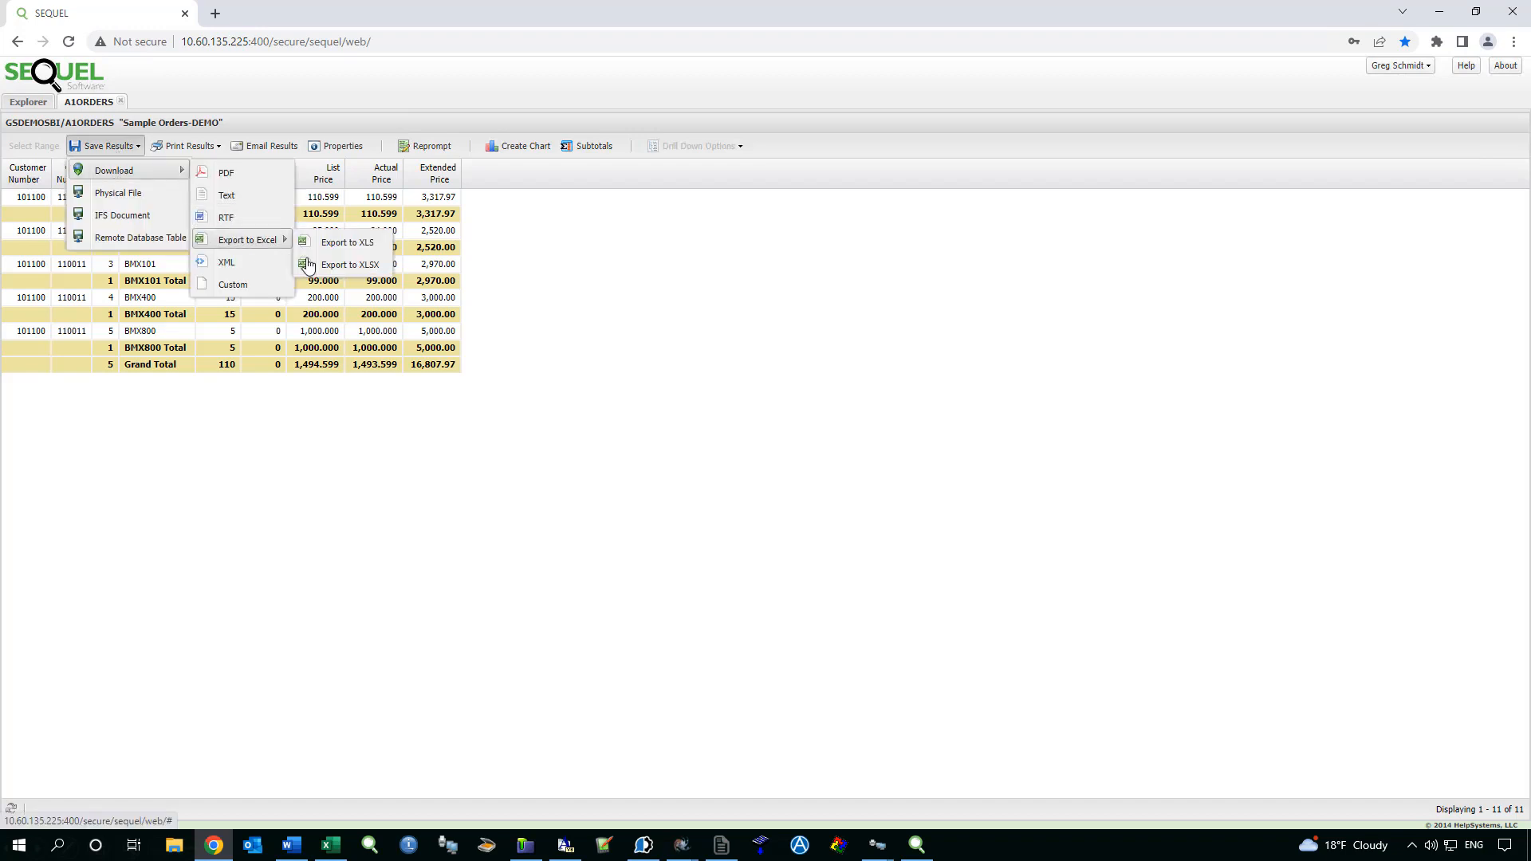
click(350, 265)
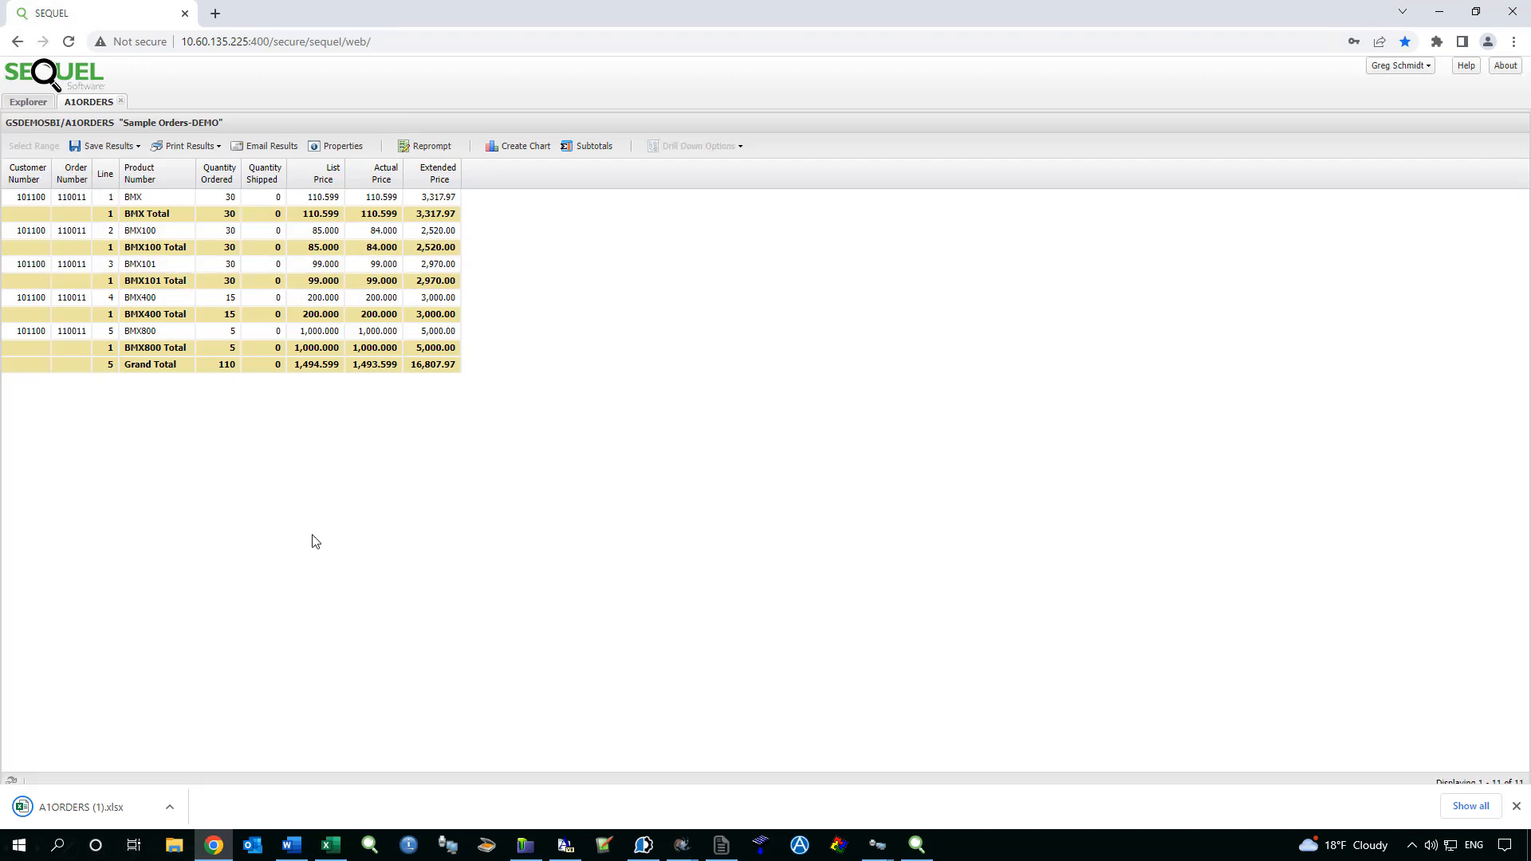
Step: Open the downloaded A1ORDERS (1).xlsx workbook in Excel and enable editing
click(99, 812)
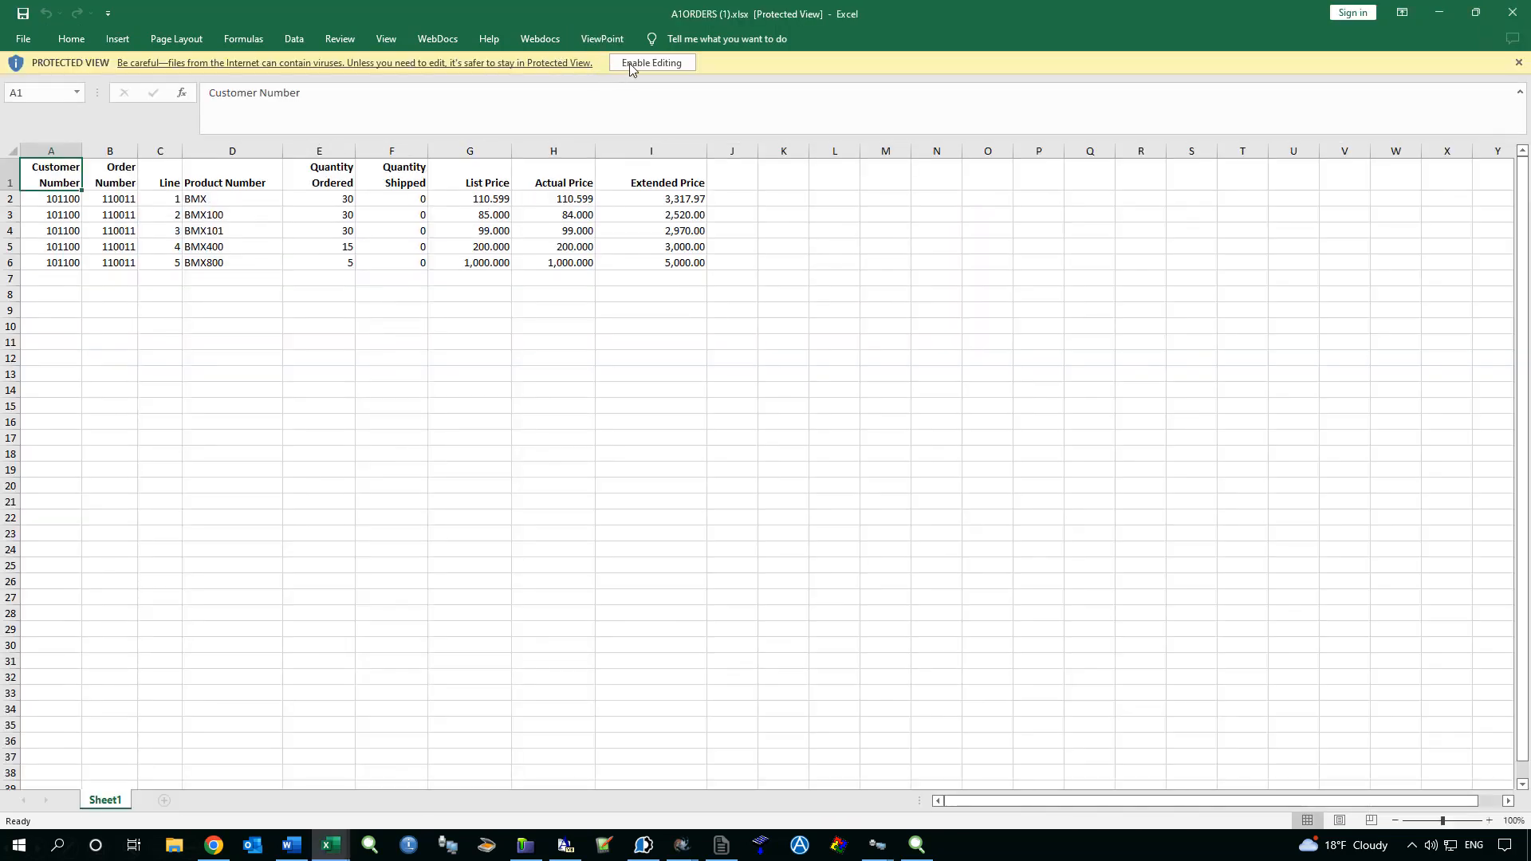
click(624, 65)
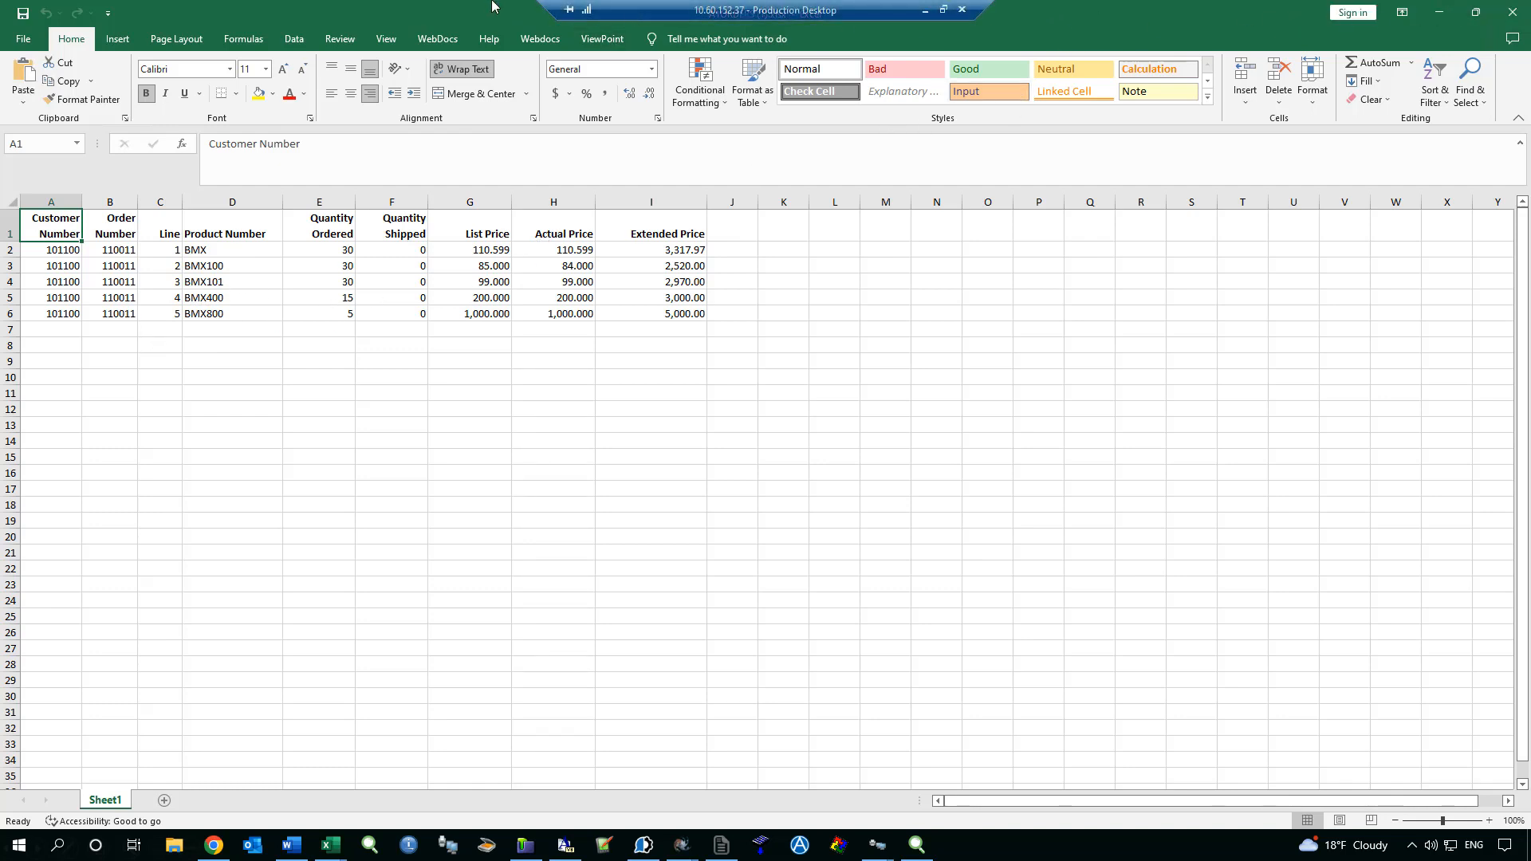
Step: Look over the SEQUEL ViewPoint add-in commands in Excel and switch back to the order results in Chrome
click(604, 40)
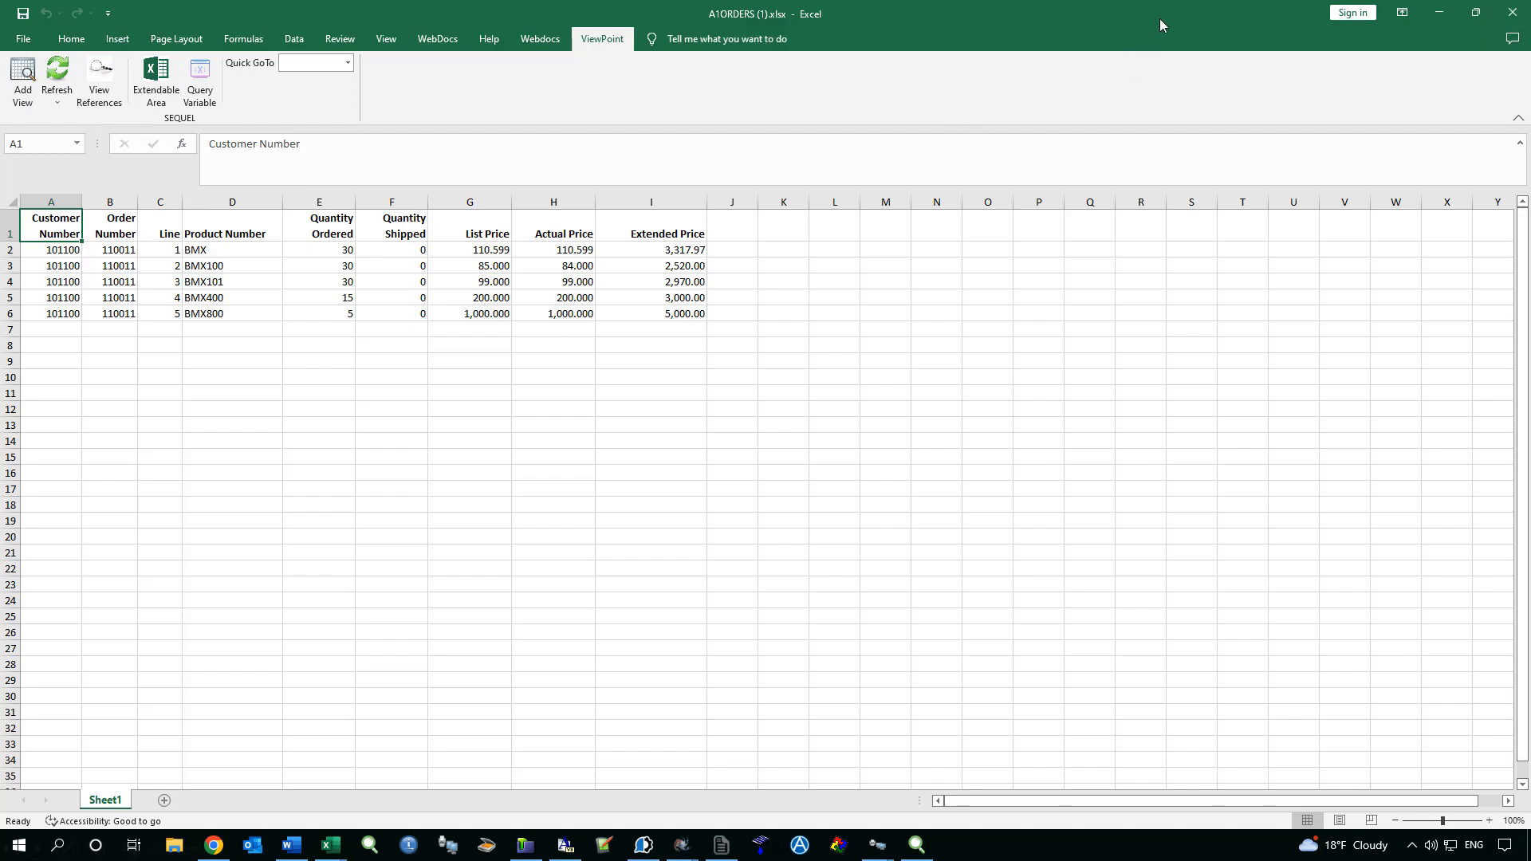
click(1439, 18)
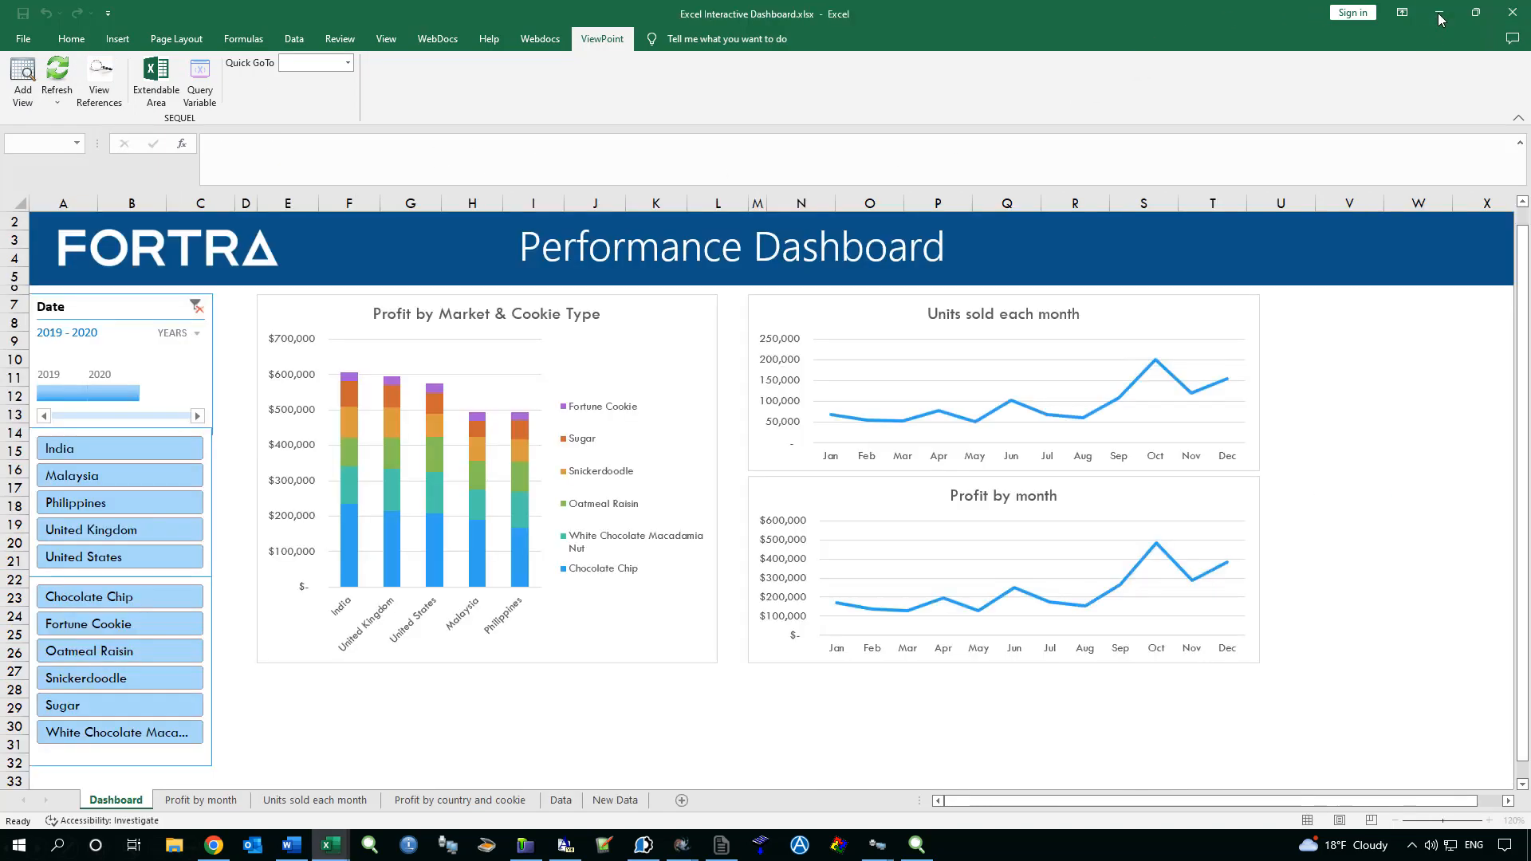
click(1442, 14)
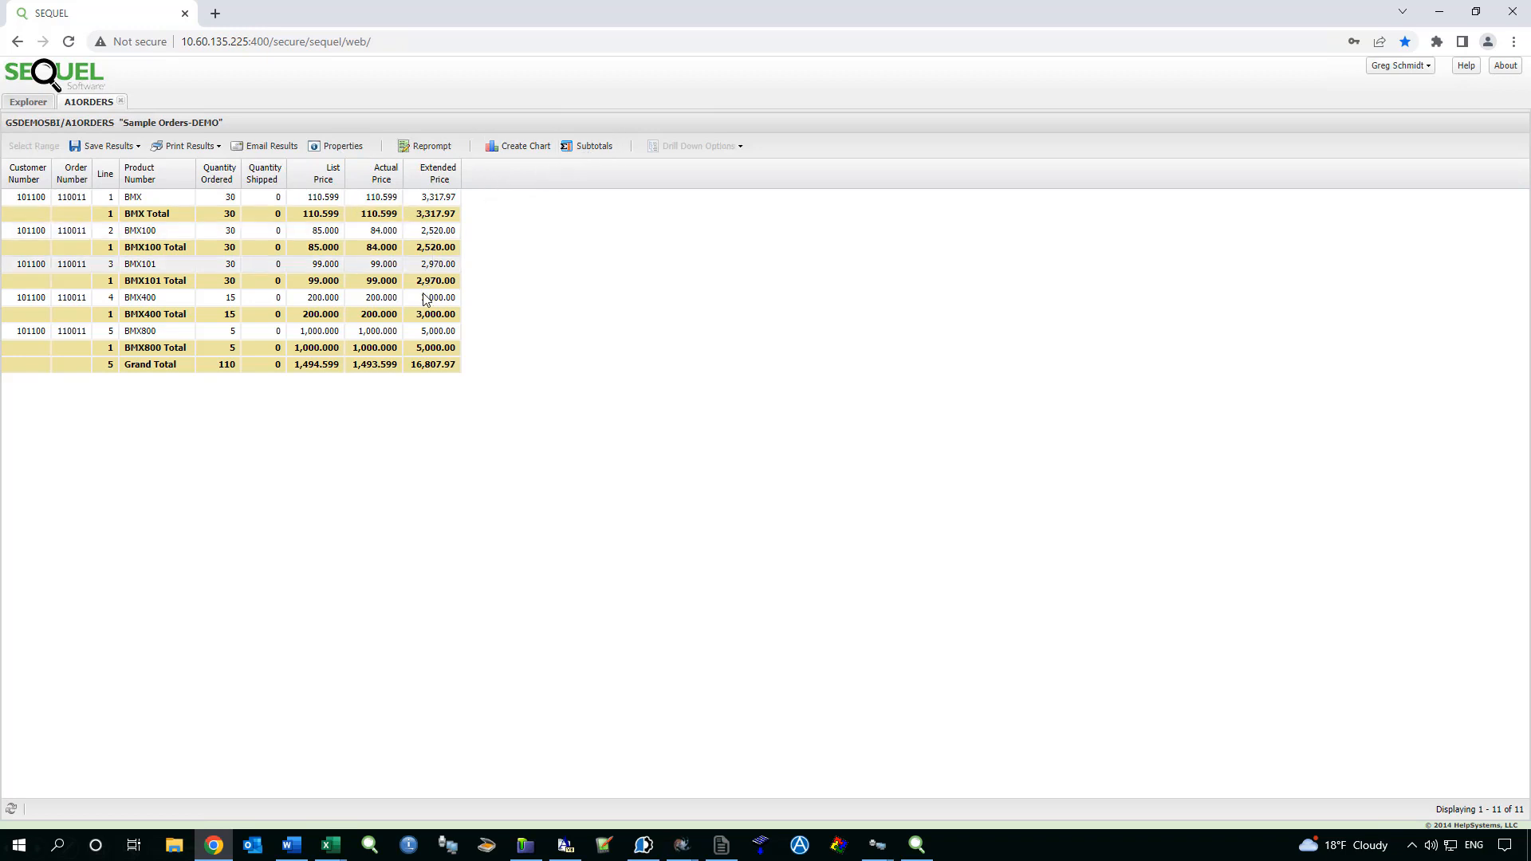
Step: Chart the List Price values of the A1ORDERS results as a Bar 3D chart, inspect the bars and close the chart
click(499, 151)
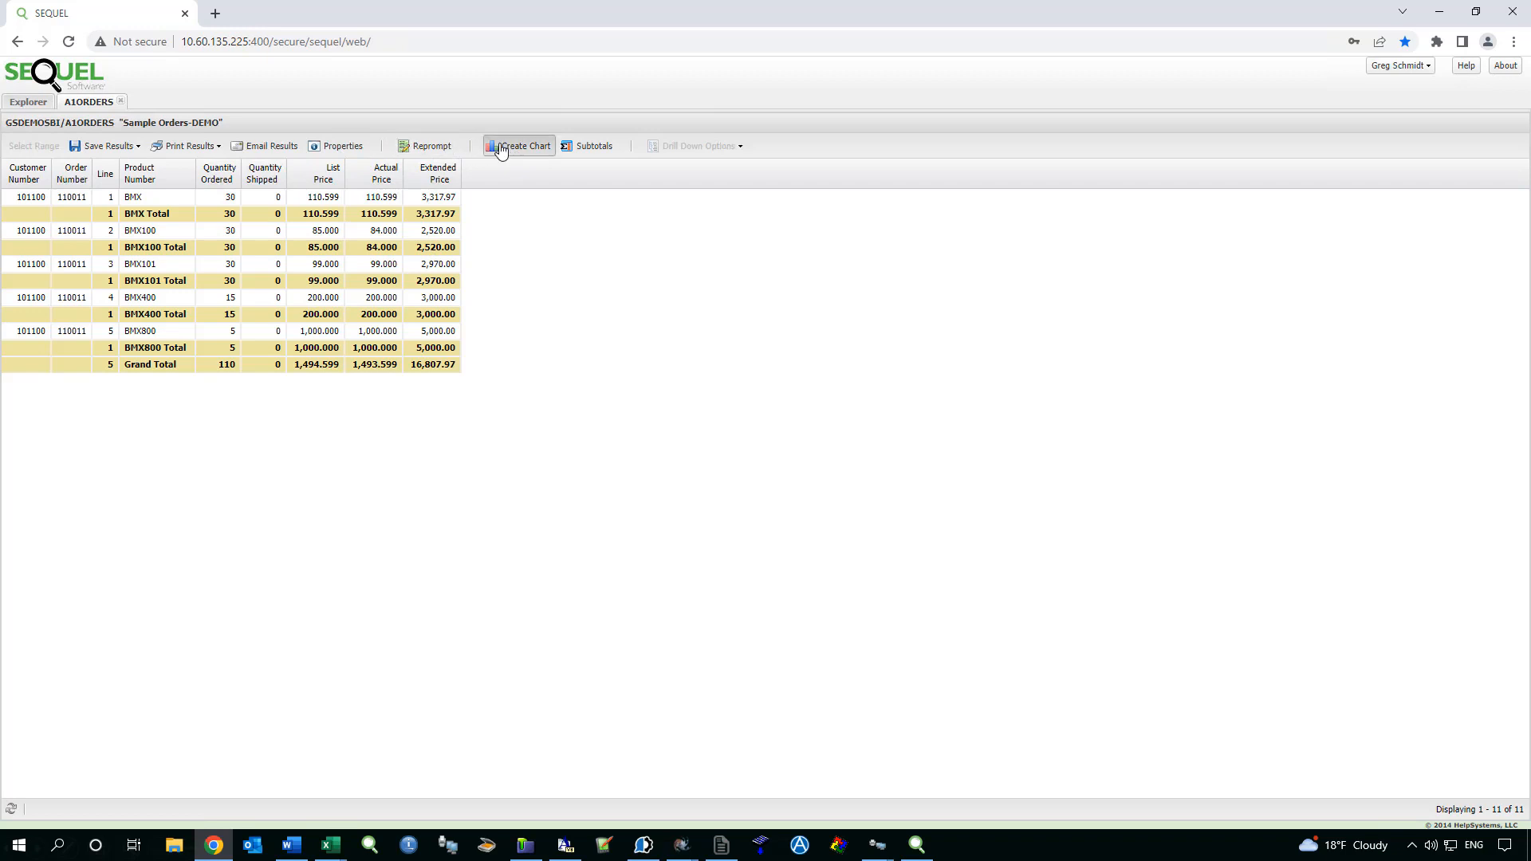
click(765, 473)
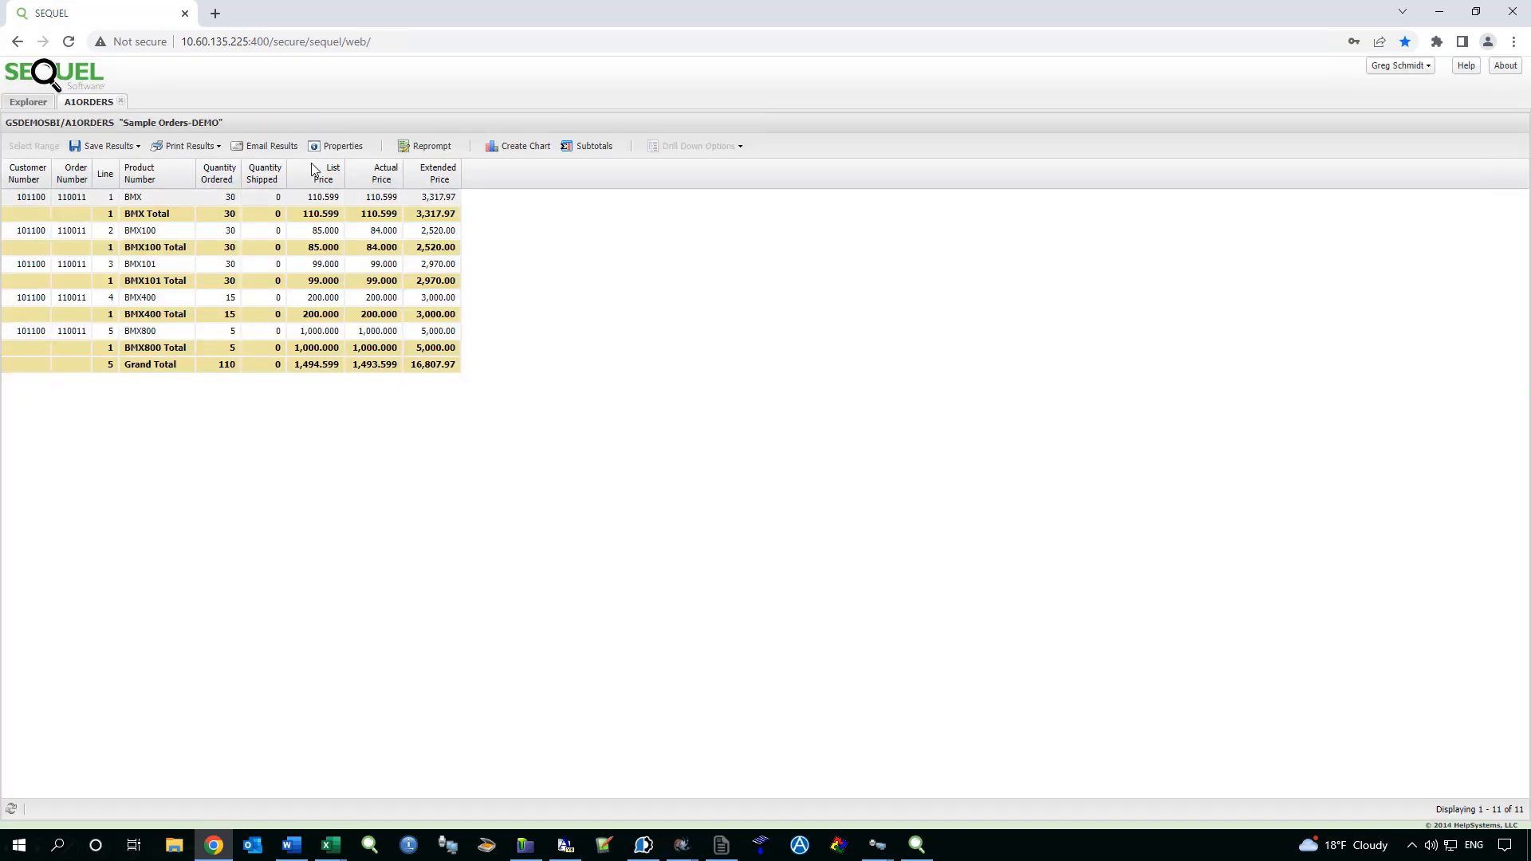
drag(304, 204, 318, 365)
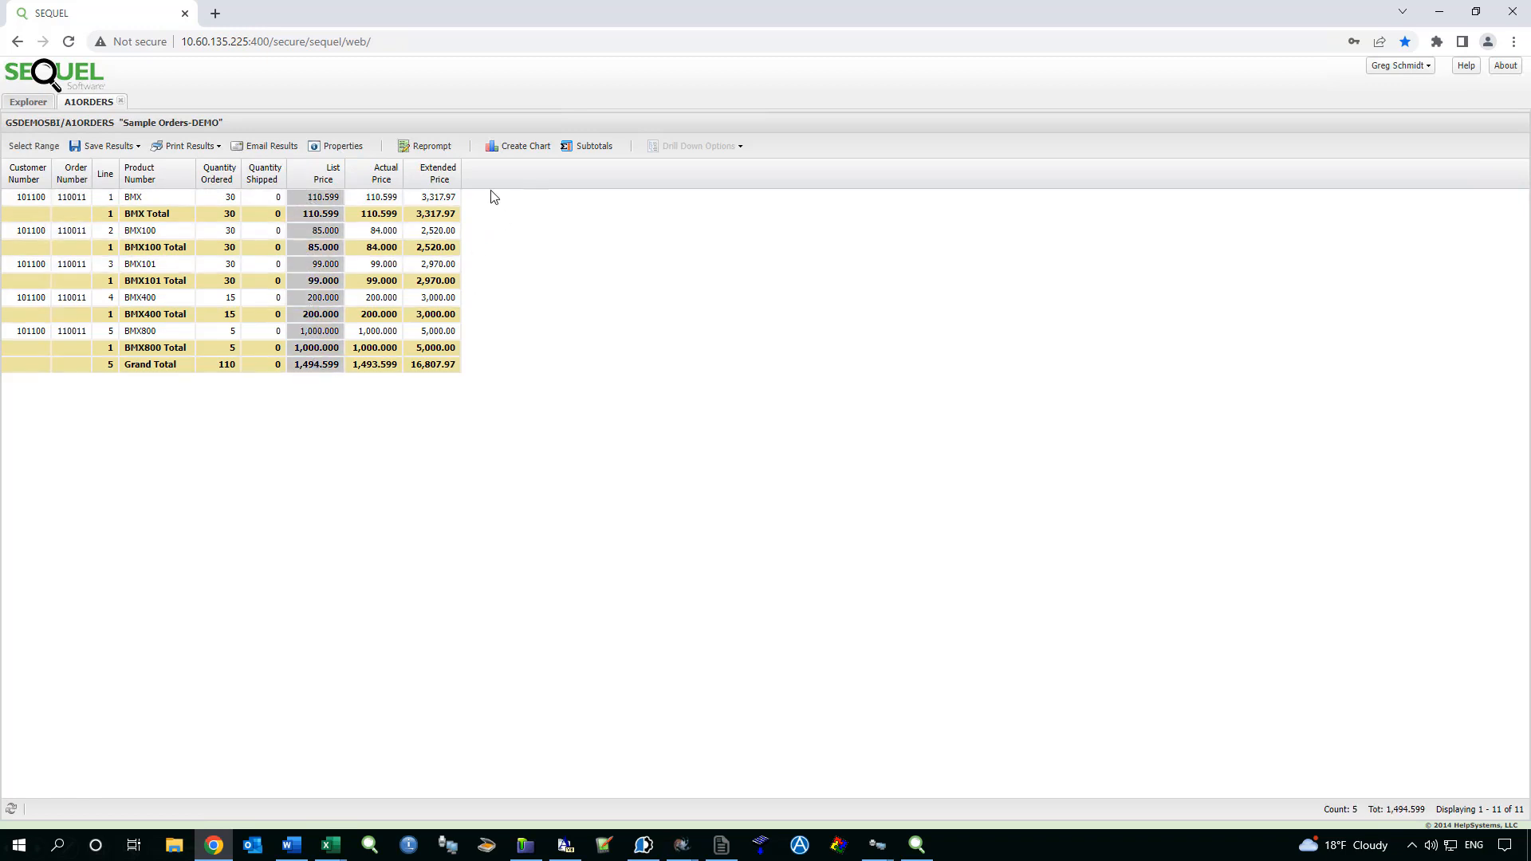
click(502, 149)
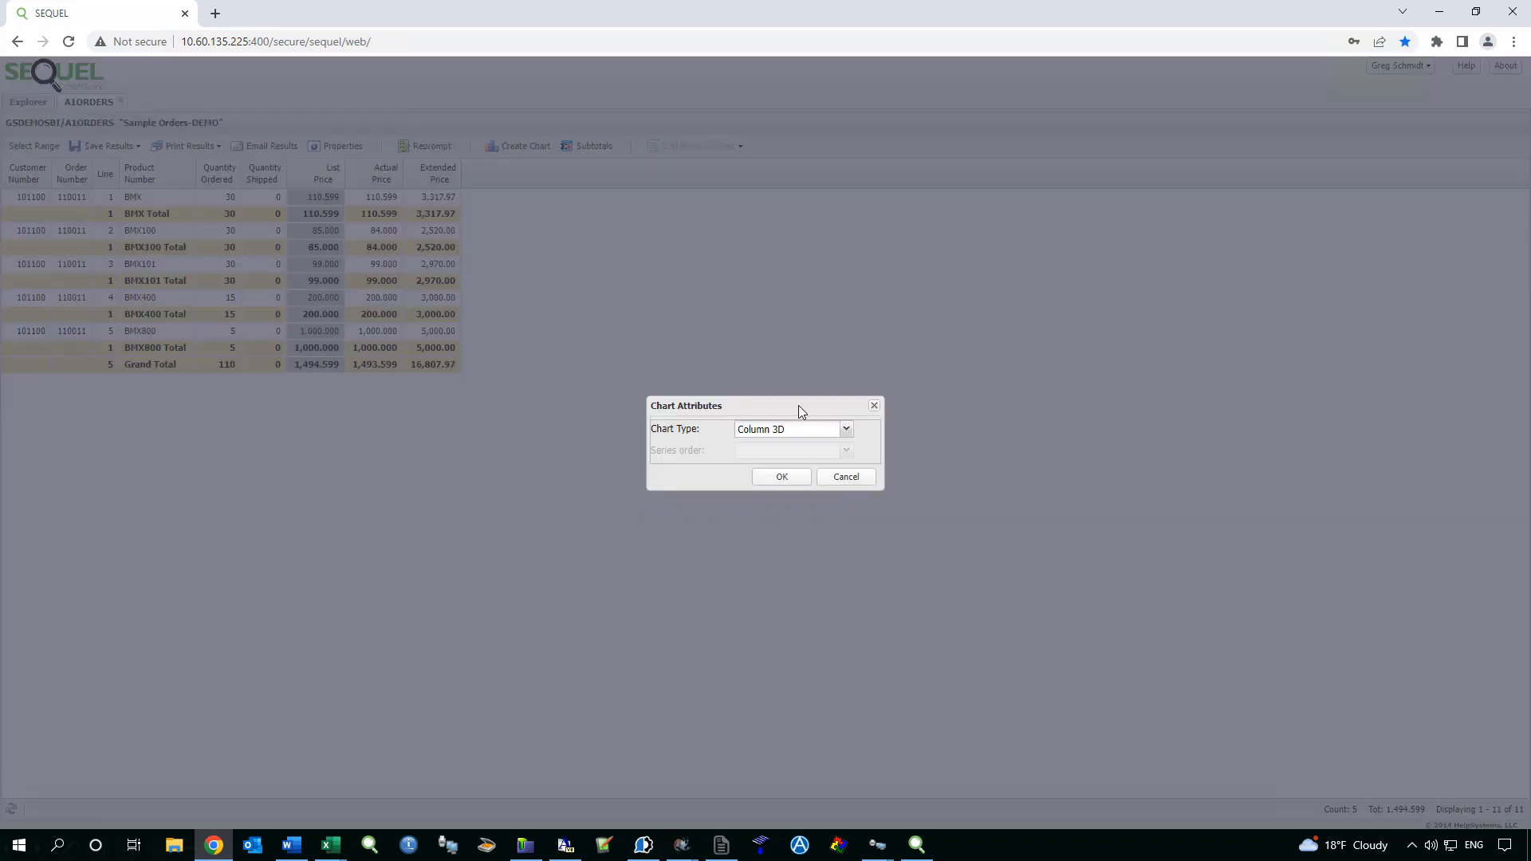
click(802, 433)
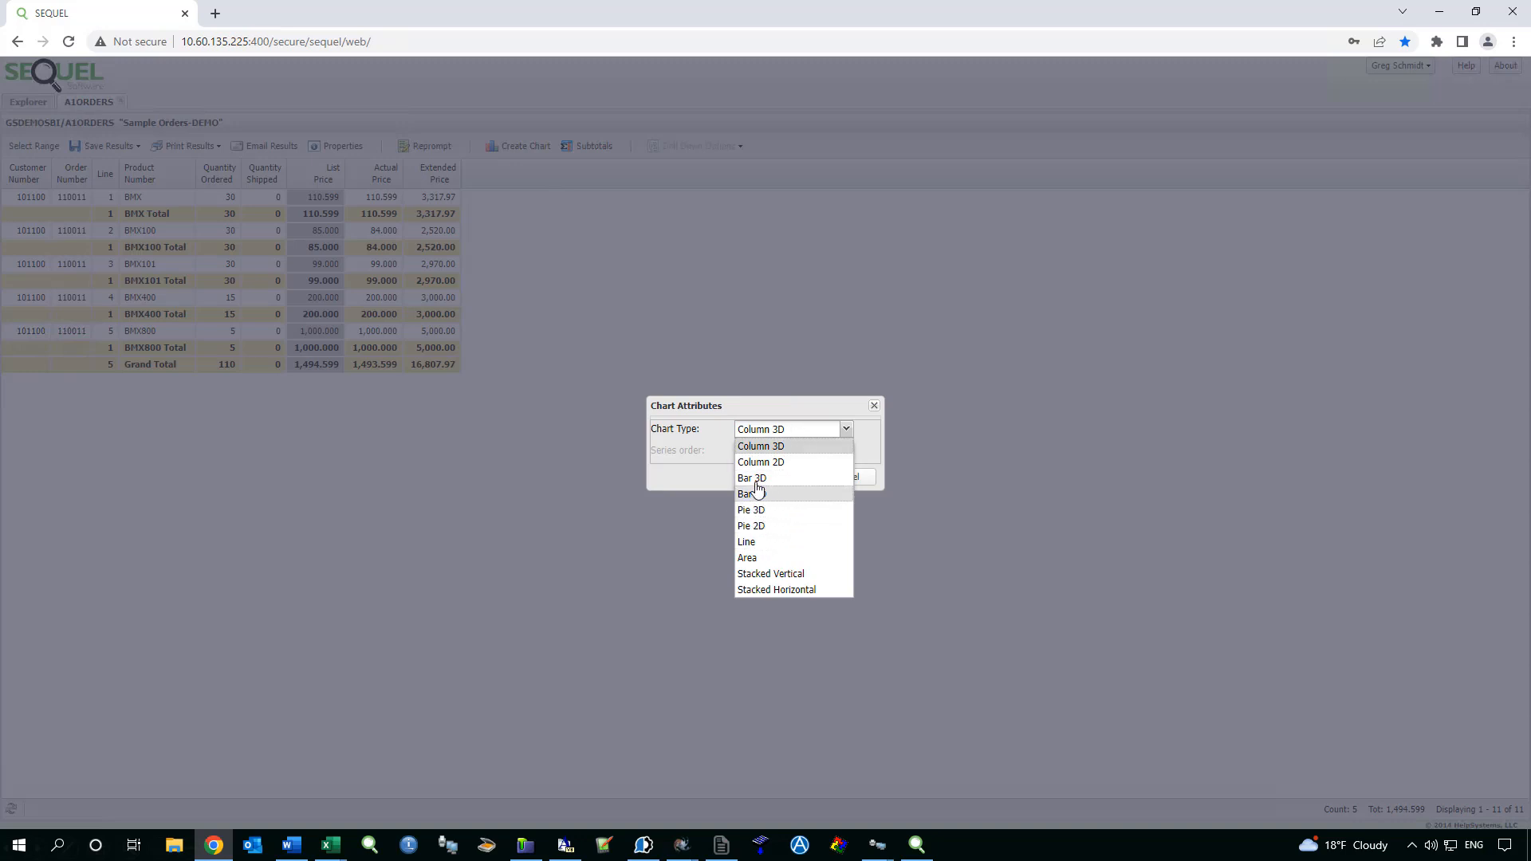
click(755, 481)
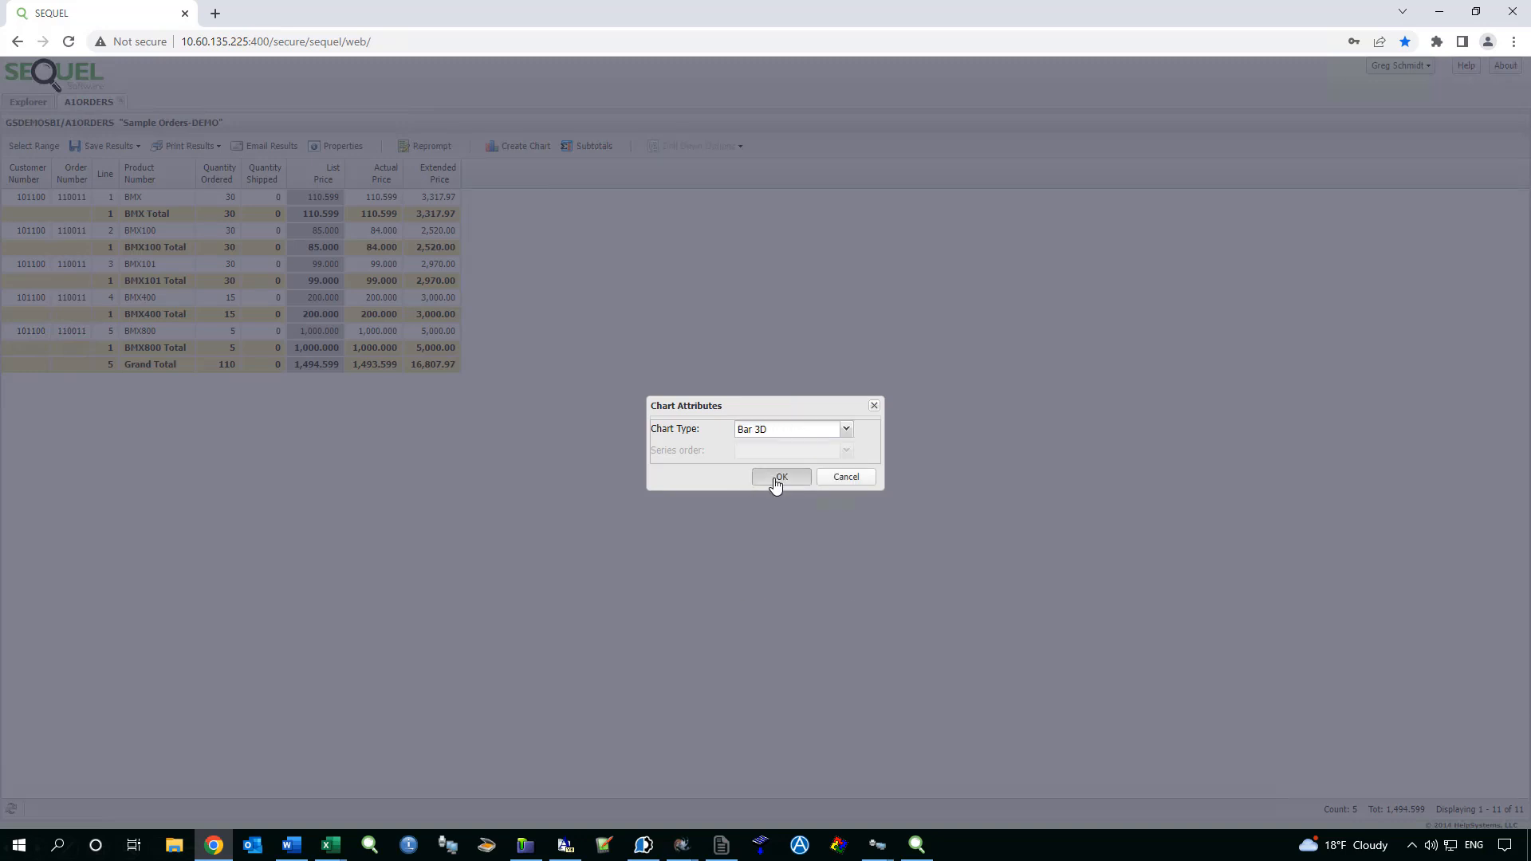
click(774, 478)
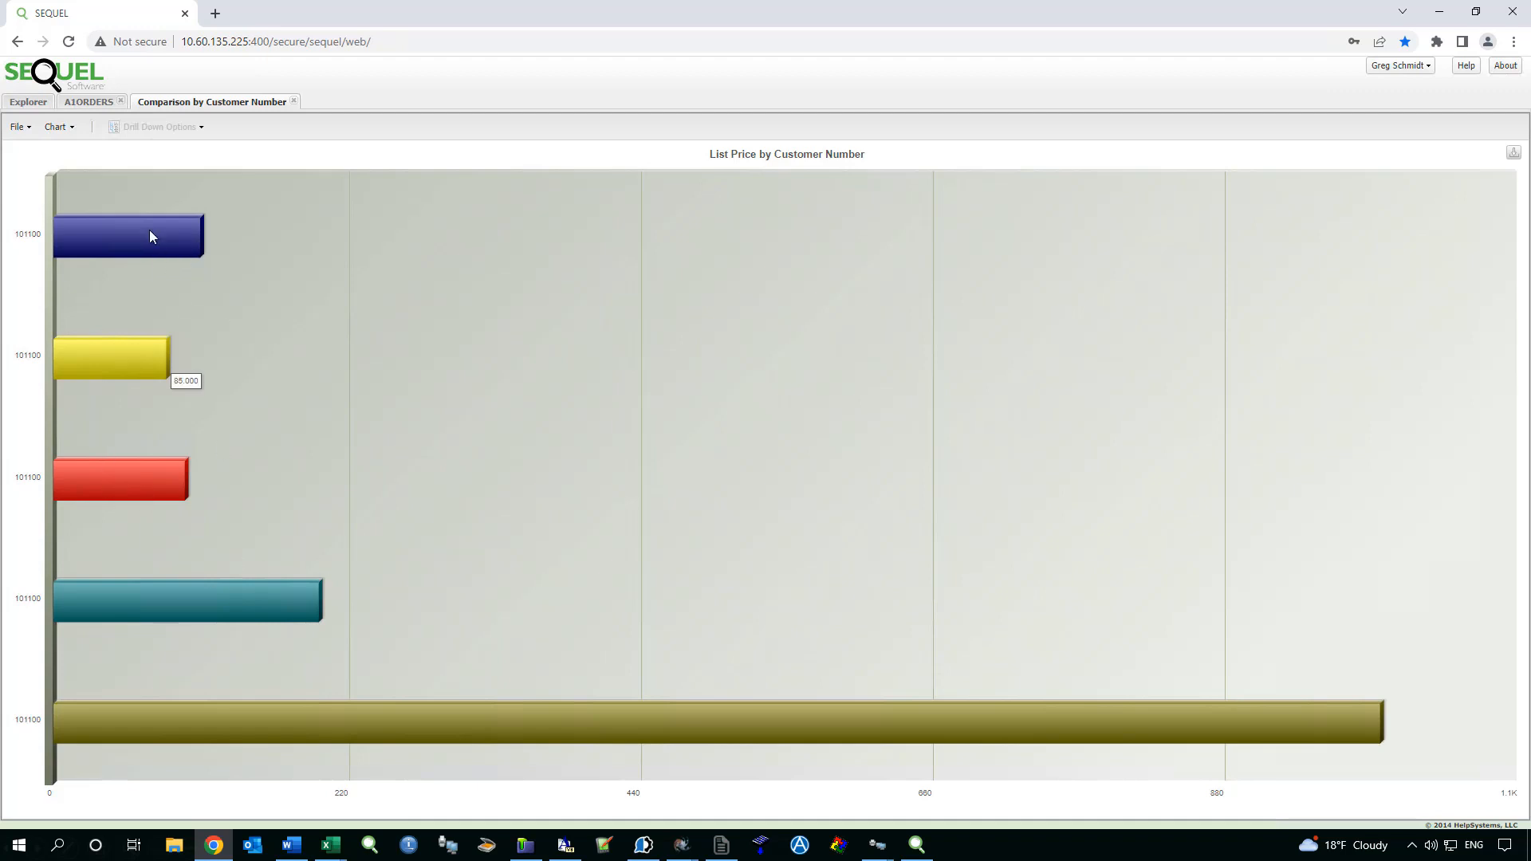
mouse_move(142, 603)
click(293, 101)
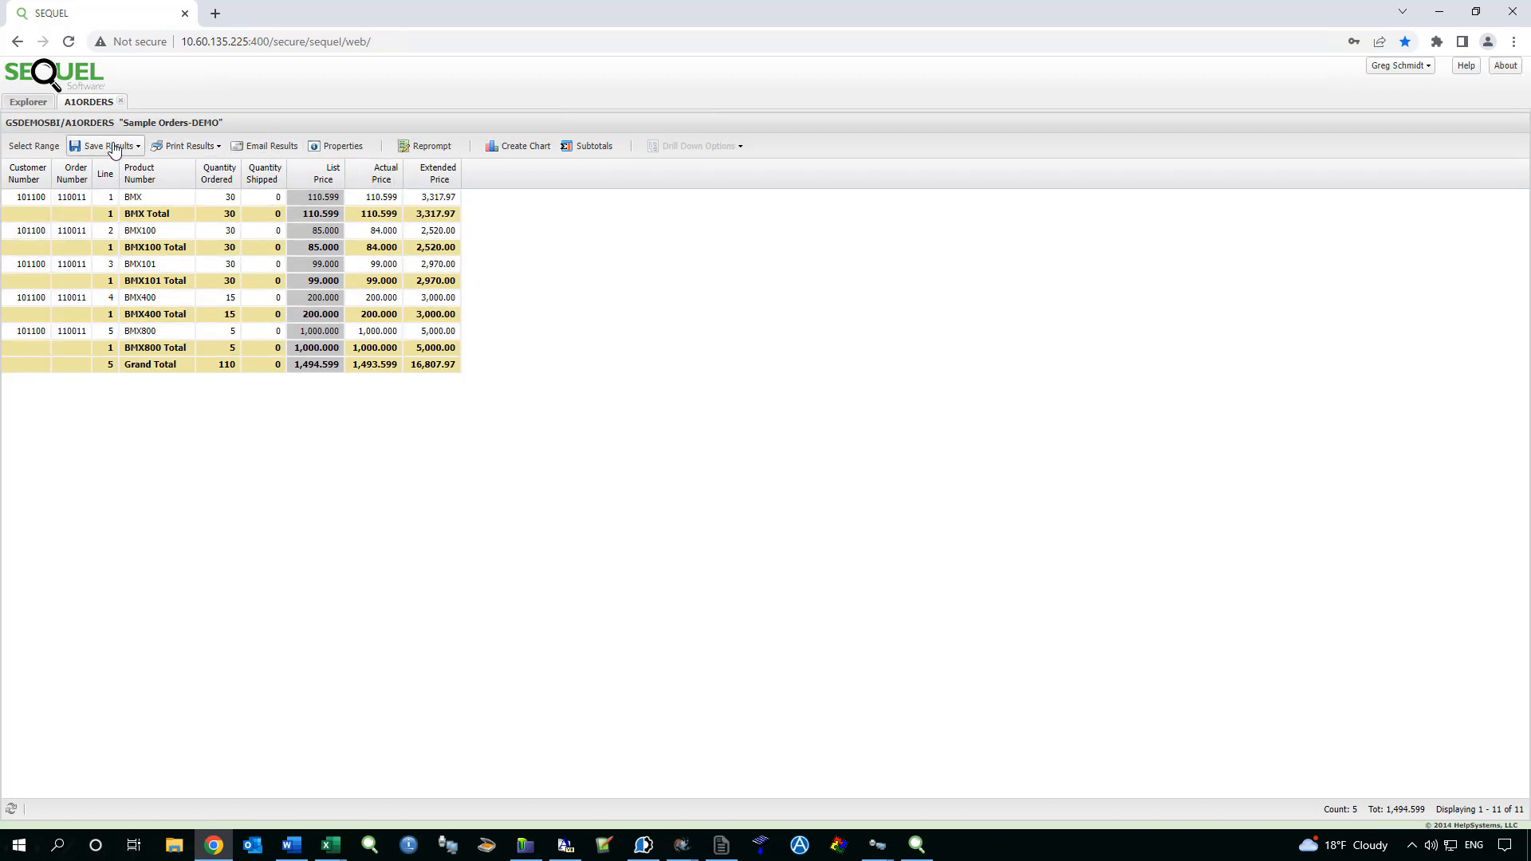
Step: Reprompt the A1ORDERS view and rerun it for the third customer number in the prompt's list
click(427, 148)
click(727, 325)
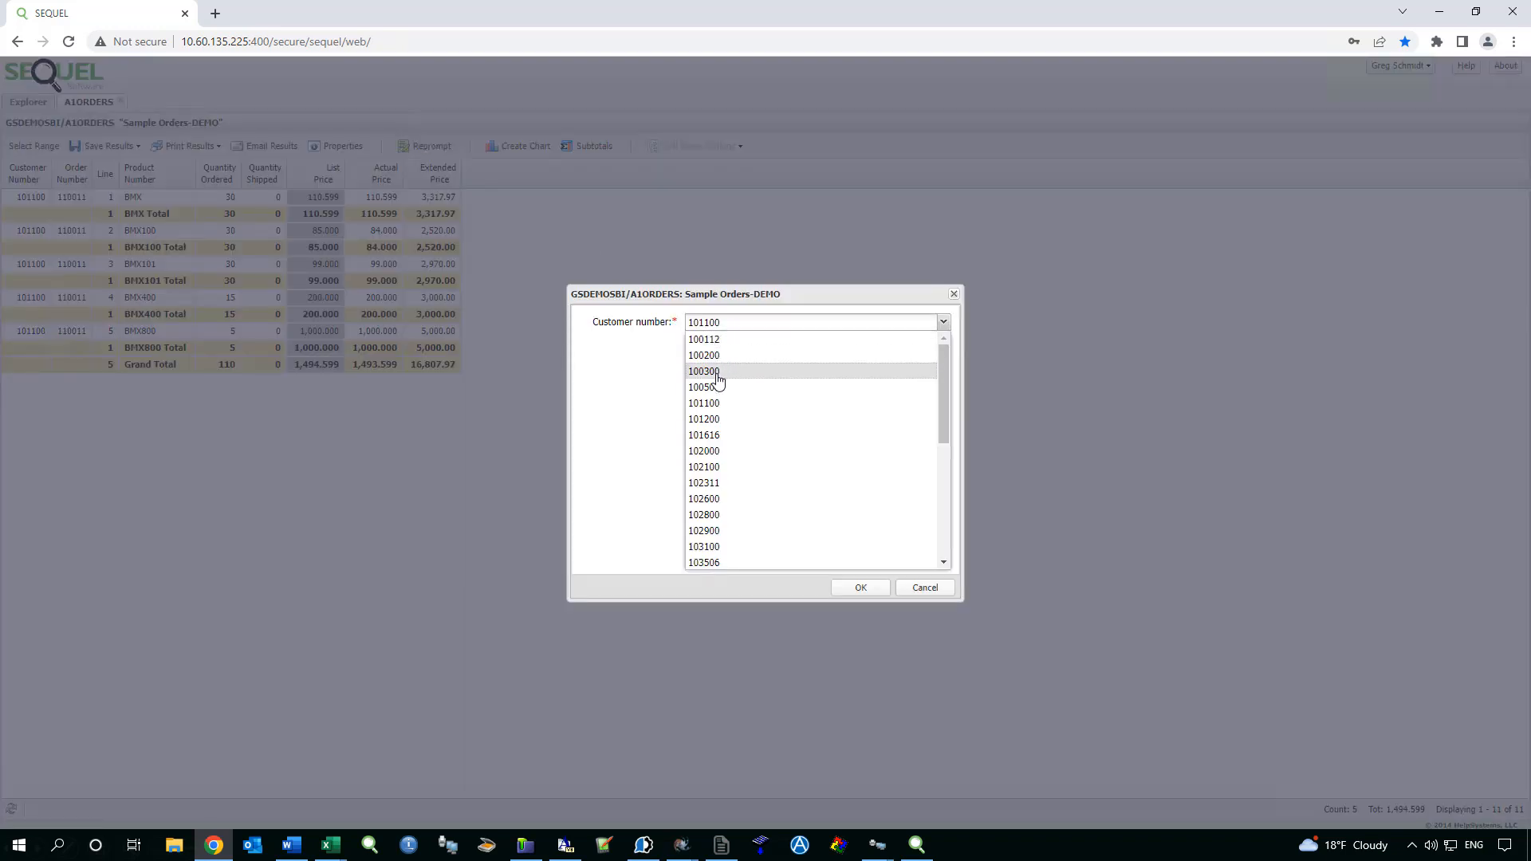
click(717, 373)
click(857, 588)
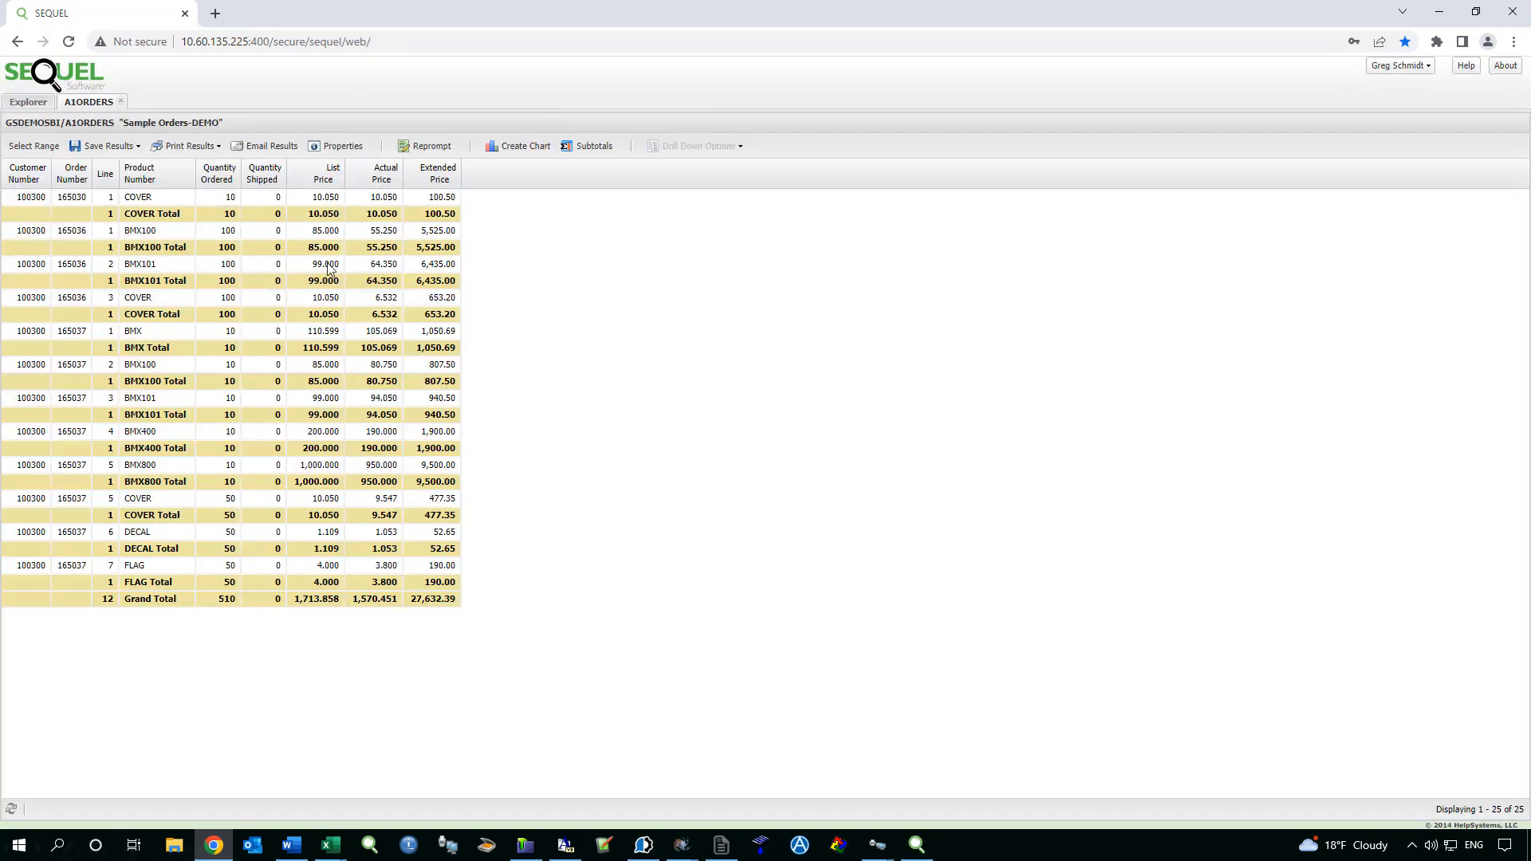
Step: Rerun the A1ORDERS view for another customer number from the end portion of the prompt's list
click(423, 146)
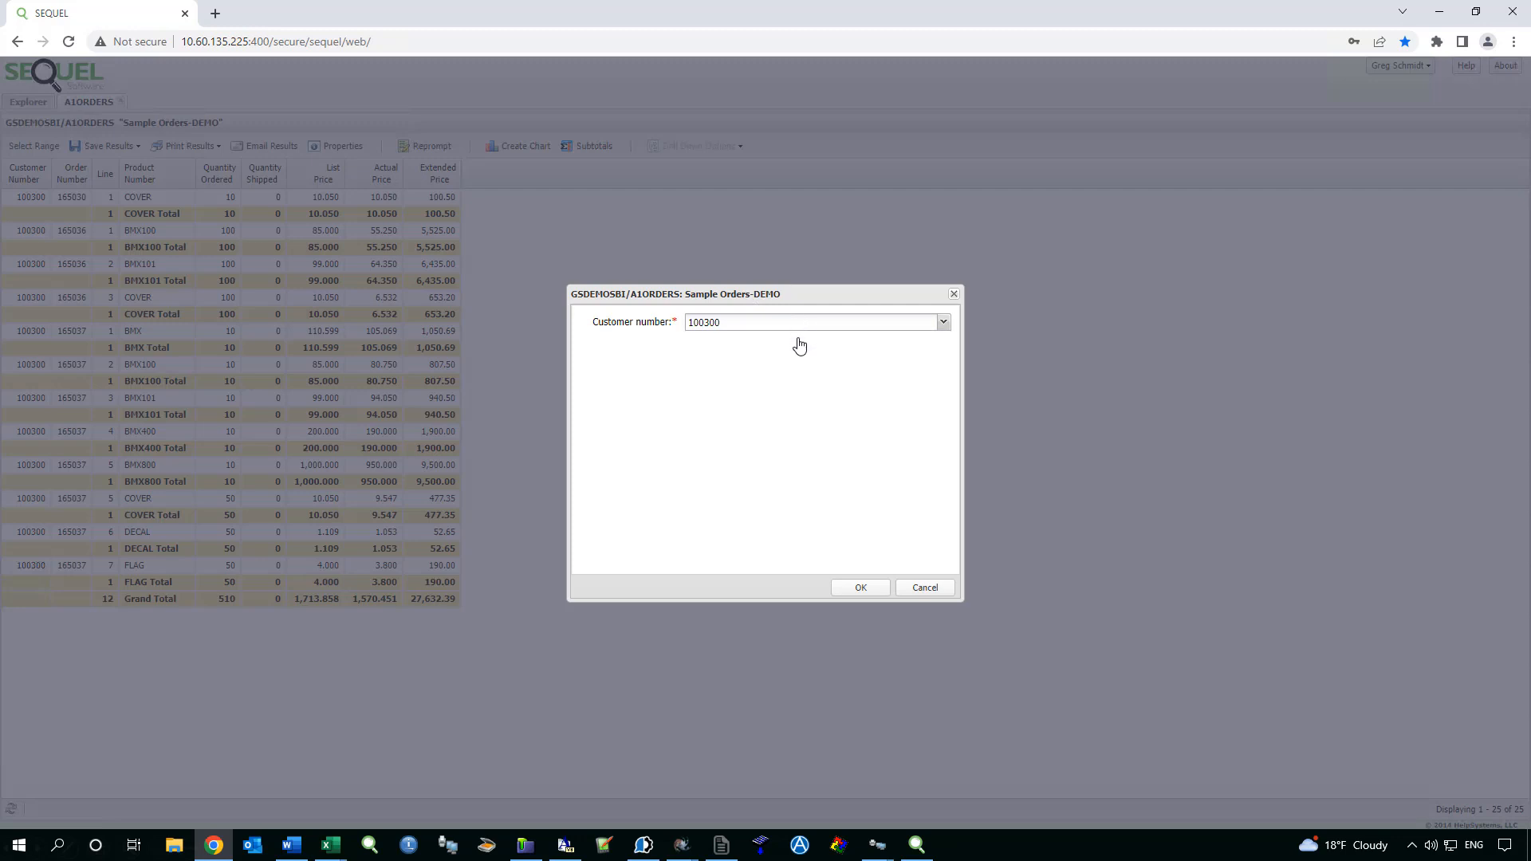
click(798, 330)
drag(942, 414, 942, 533)
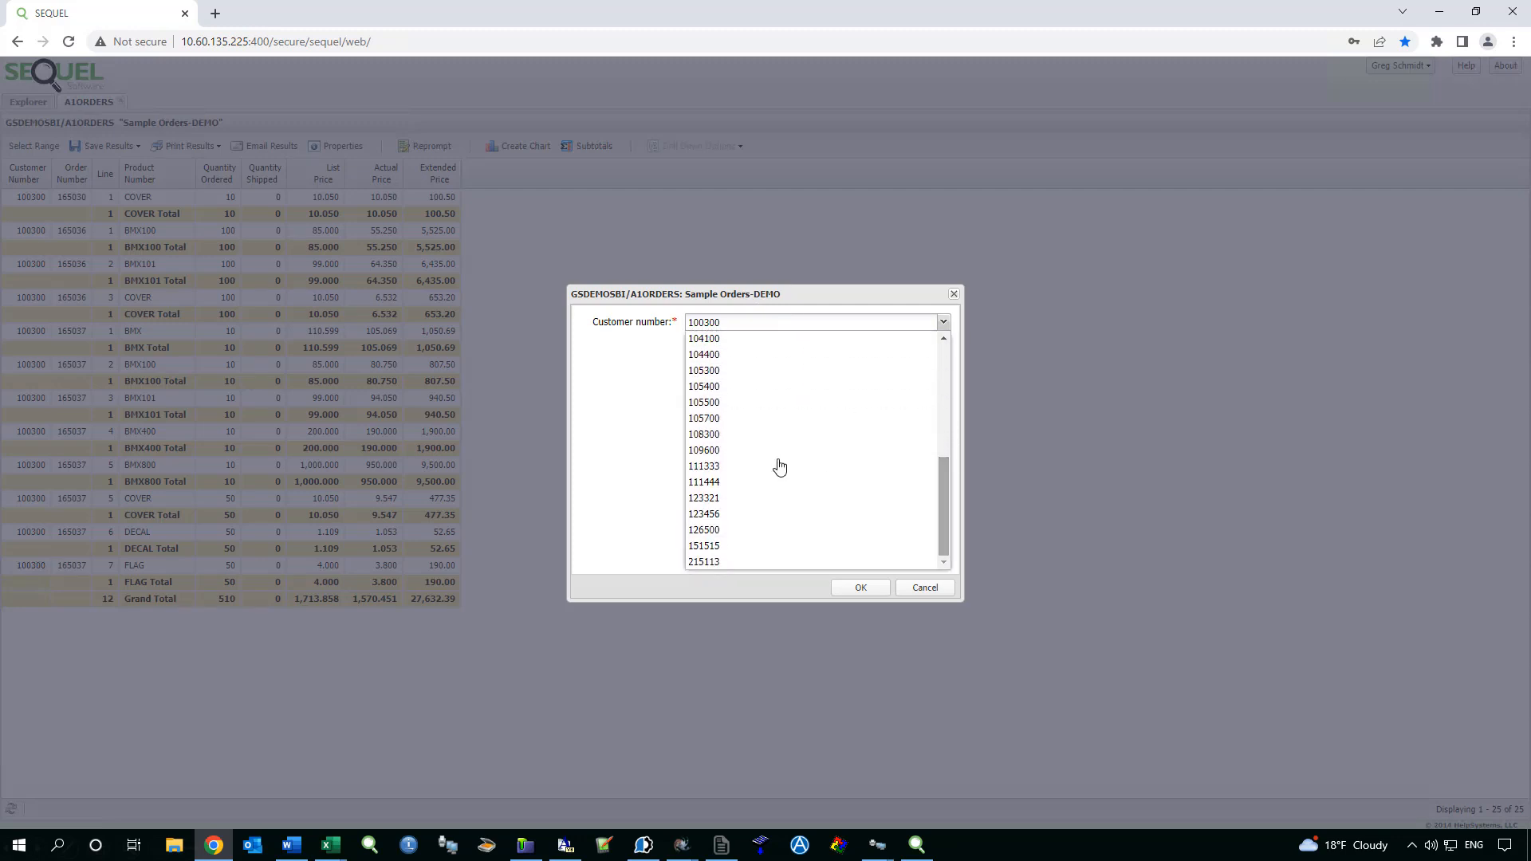
click(710, 451)
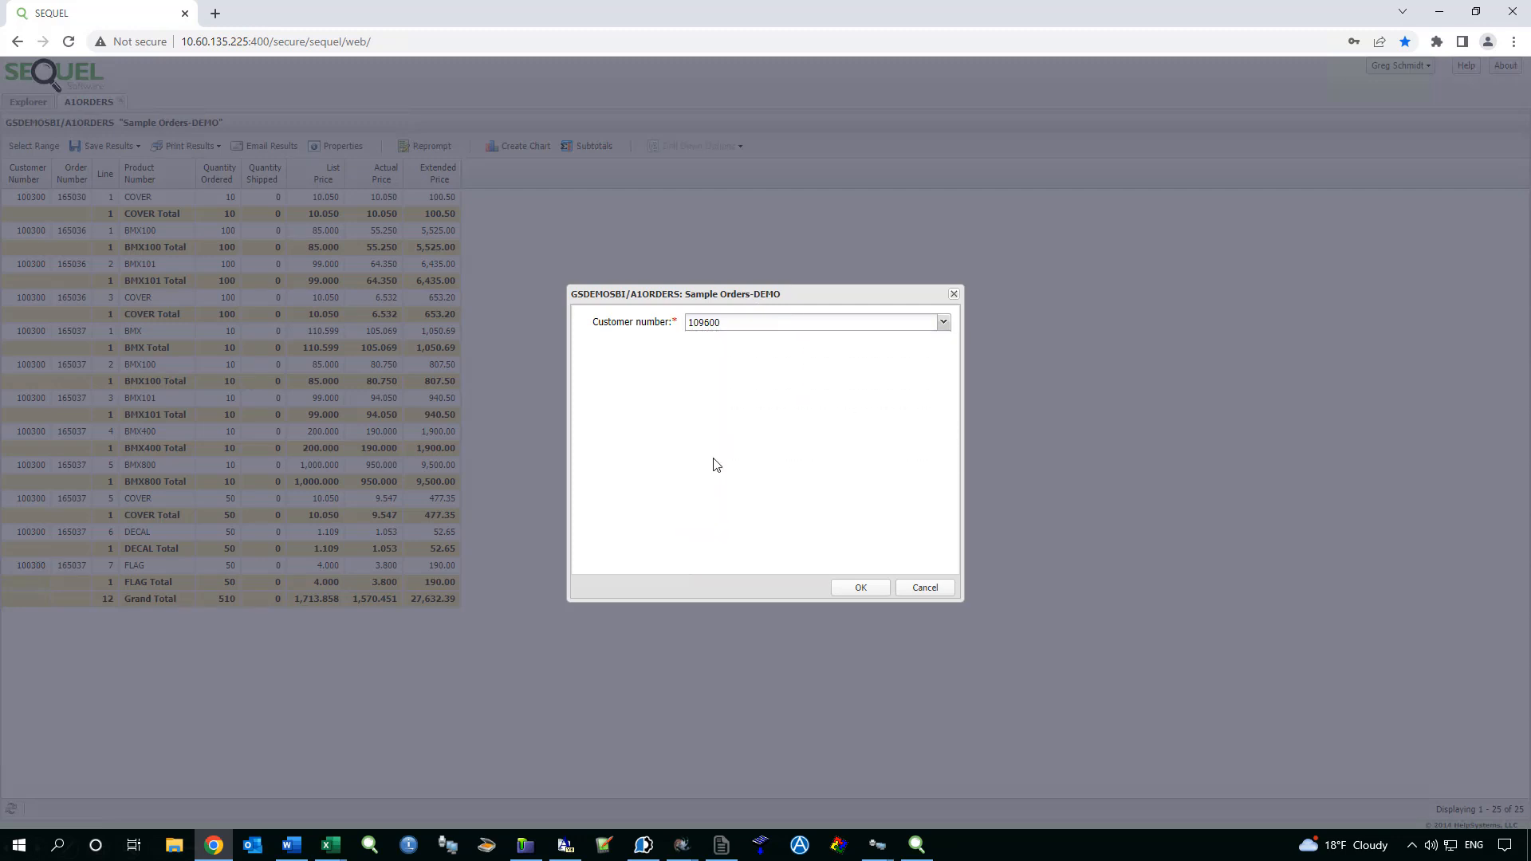
click(850, 590)
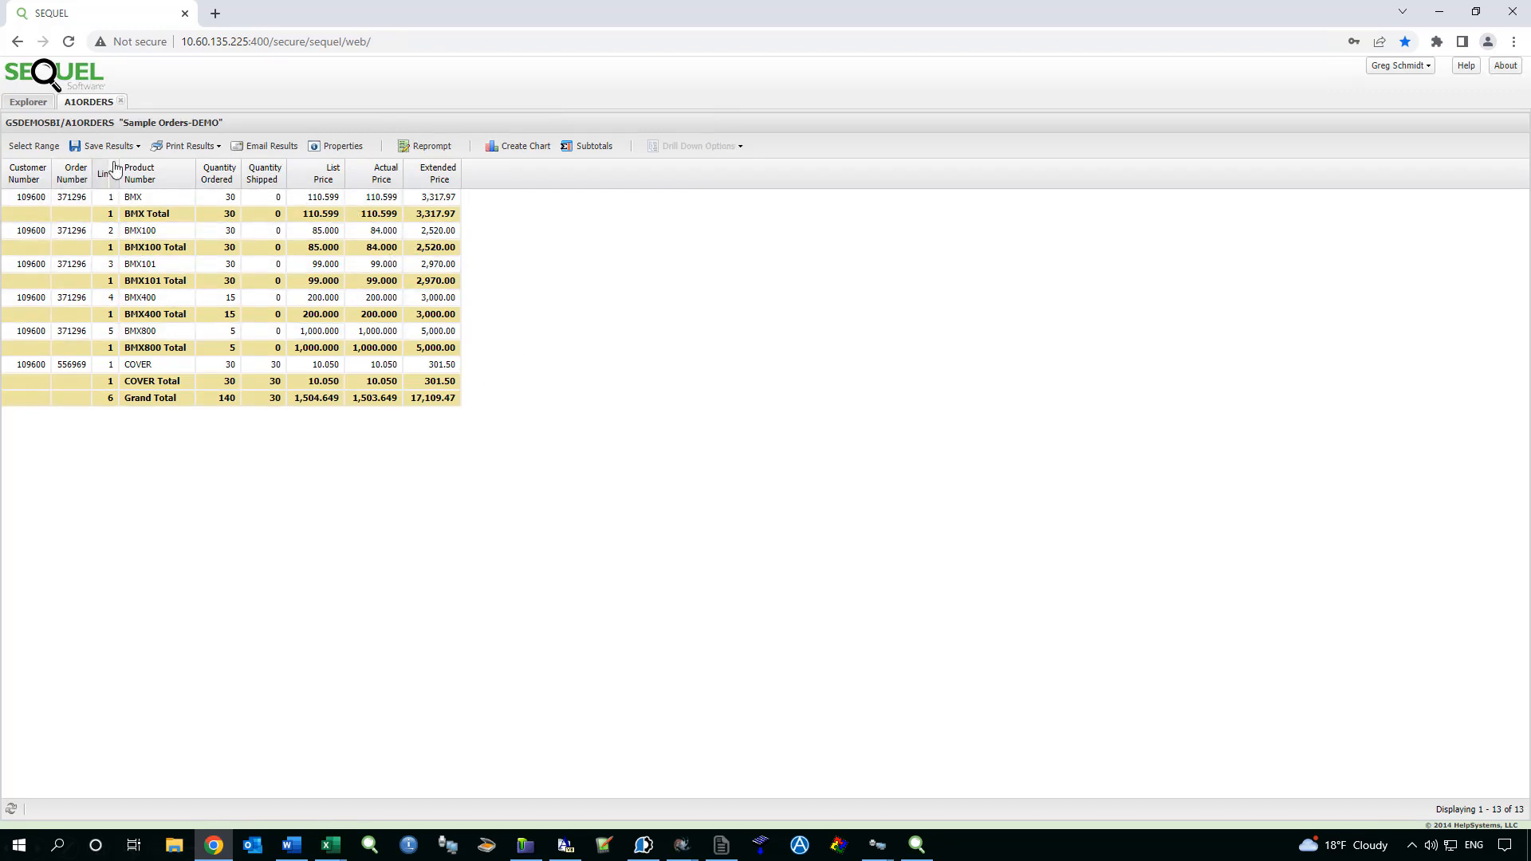
Step: Run the bookmarked CUSTOMERS view, compare it with the open A1ORDERS results, and close both result sets
click(36, 104)
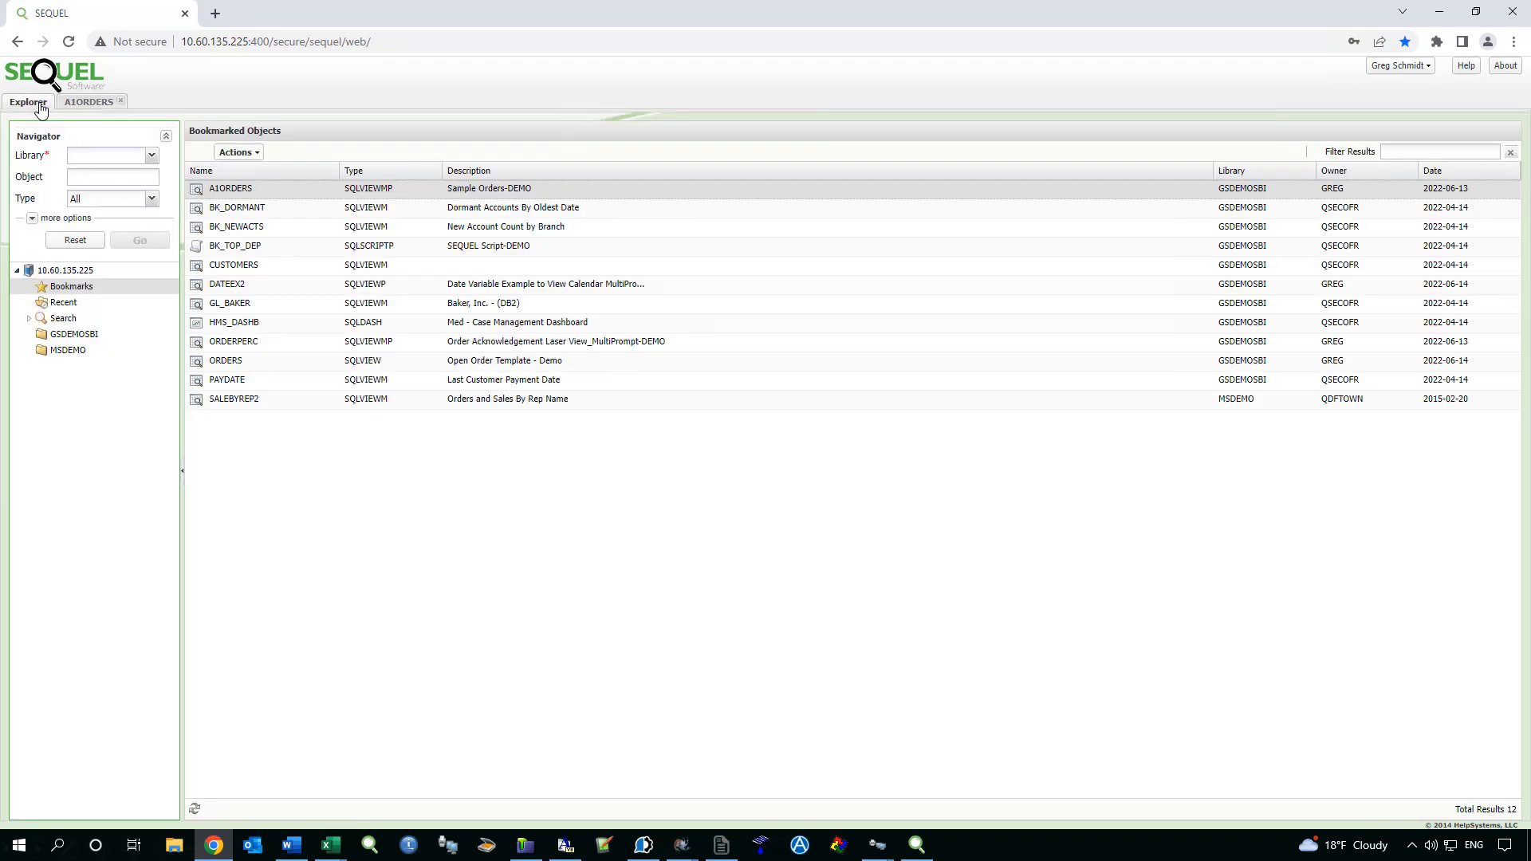
double_click(196, 270)
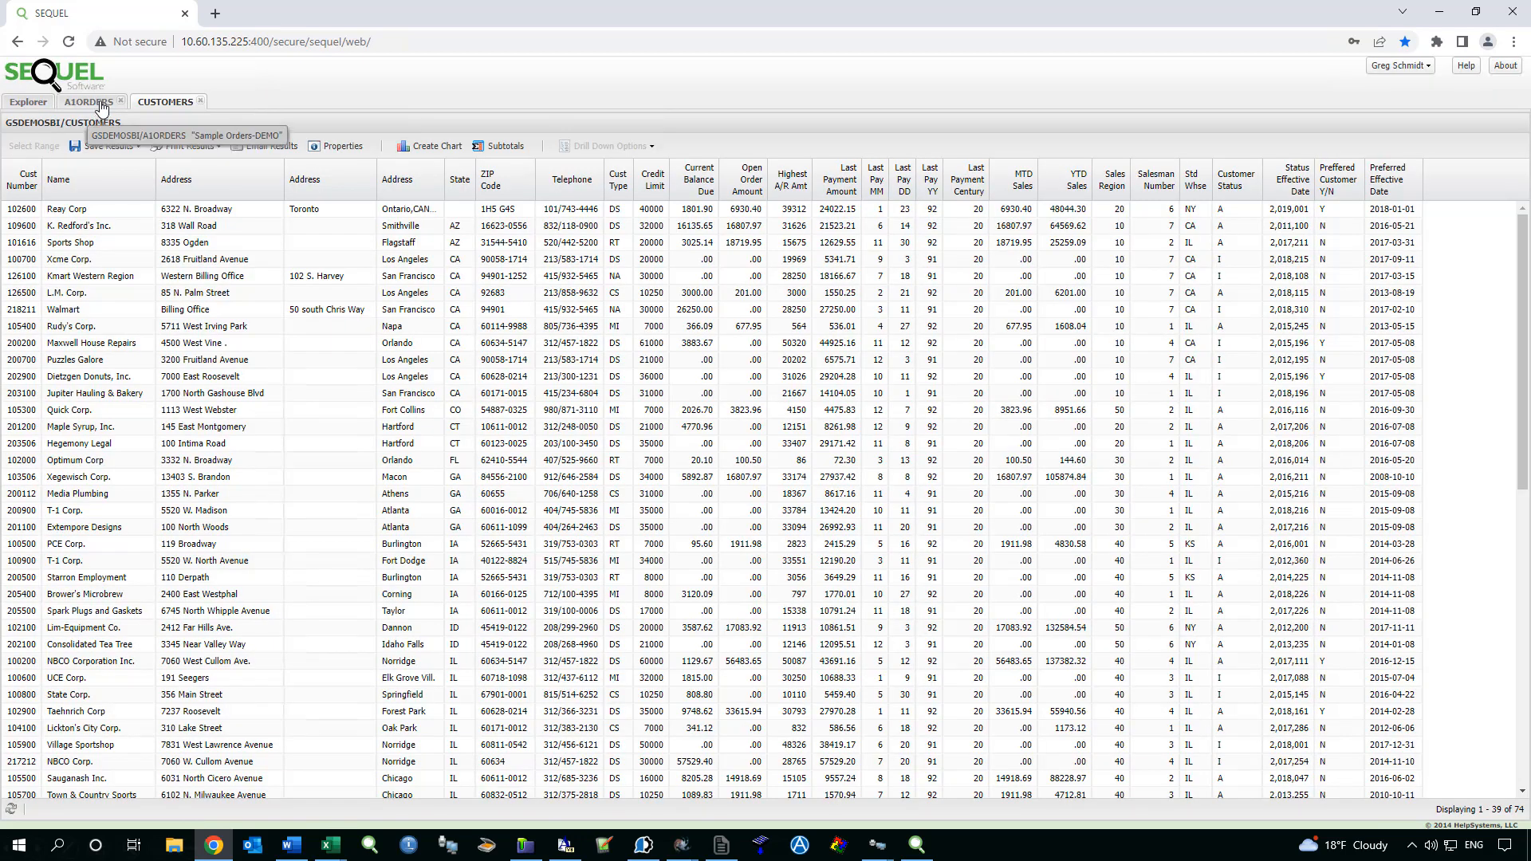
click(101, 109)
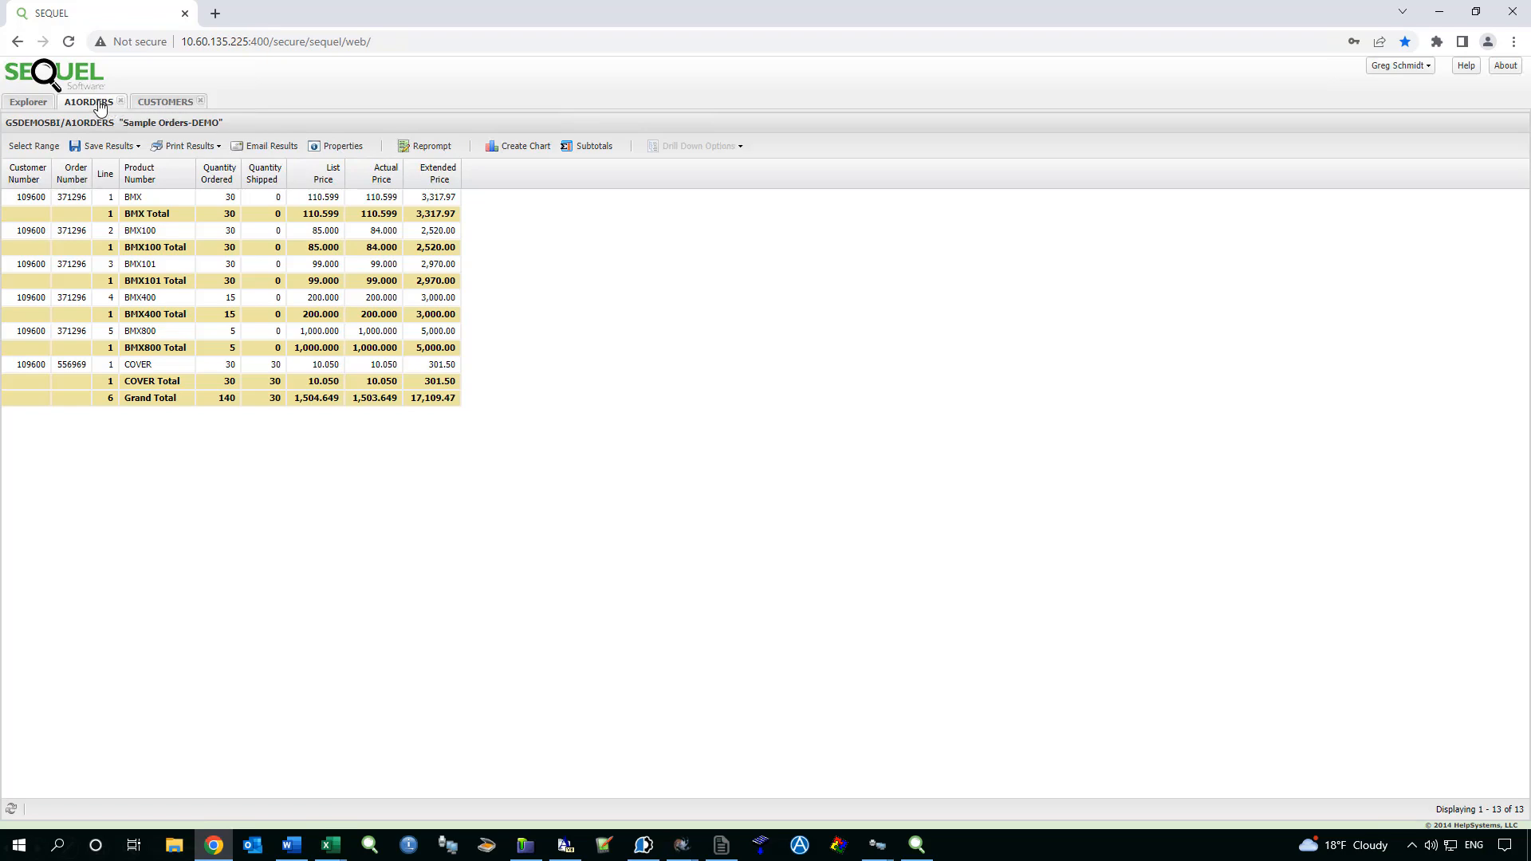
click(162, 104)
click(100, 108)
click(154, 109)
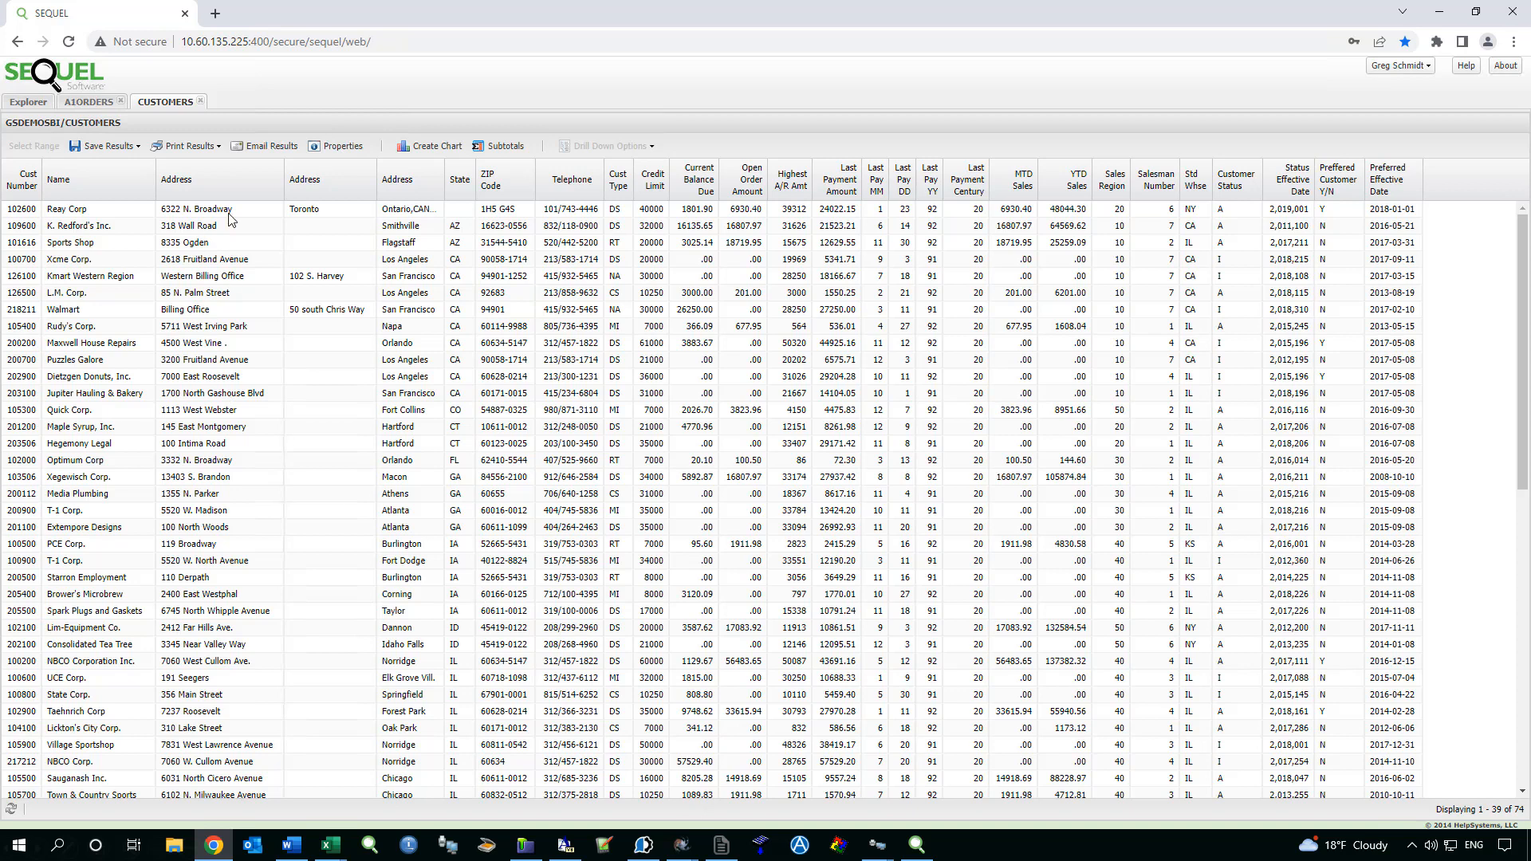
click(201, 103)
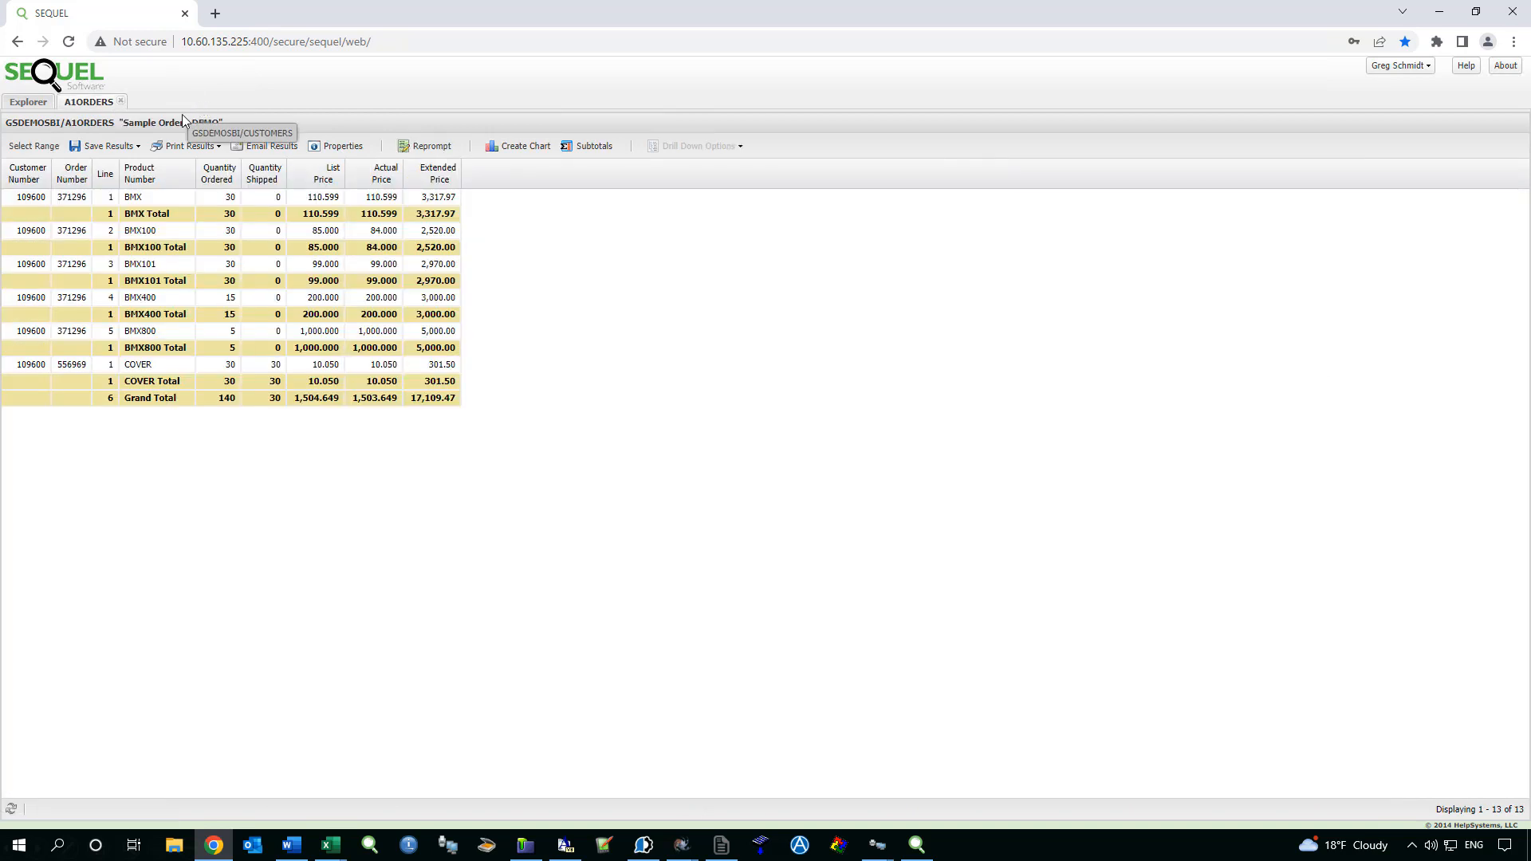
click(122, 104)
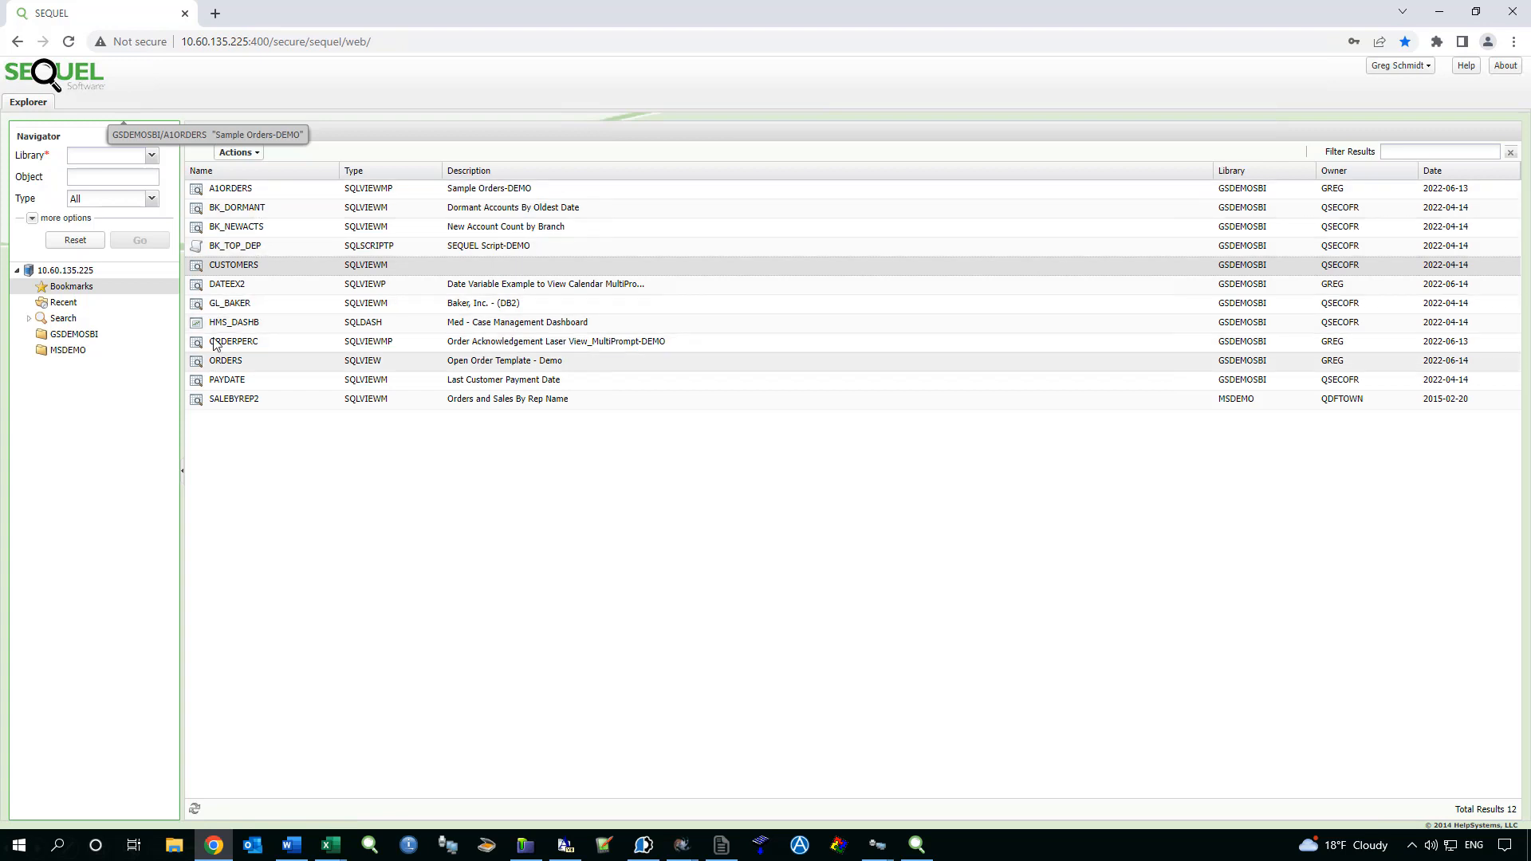
Step: Run the bookmarked BK_TOP_DEP script for the top 10 customer deposits, then close its report
double_click(221, 248)
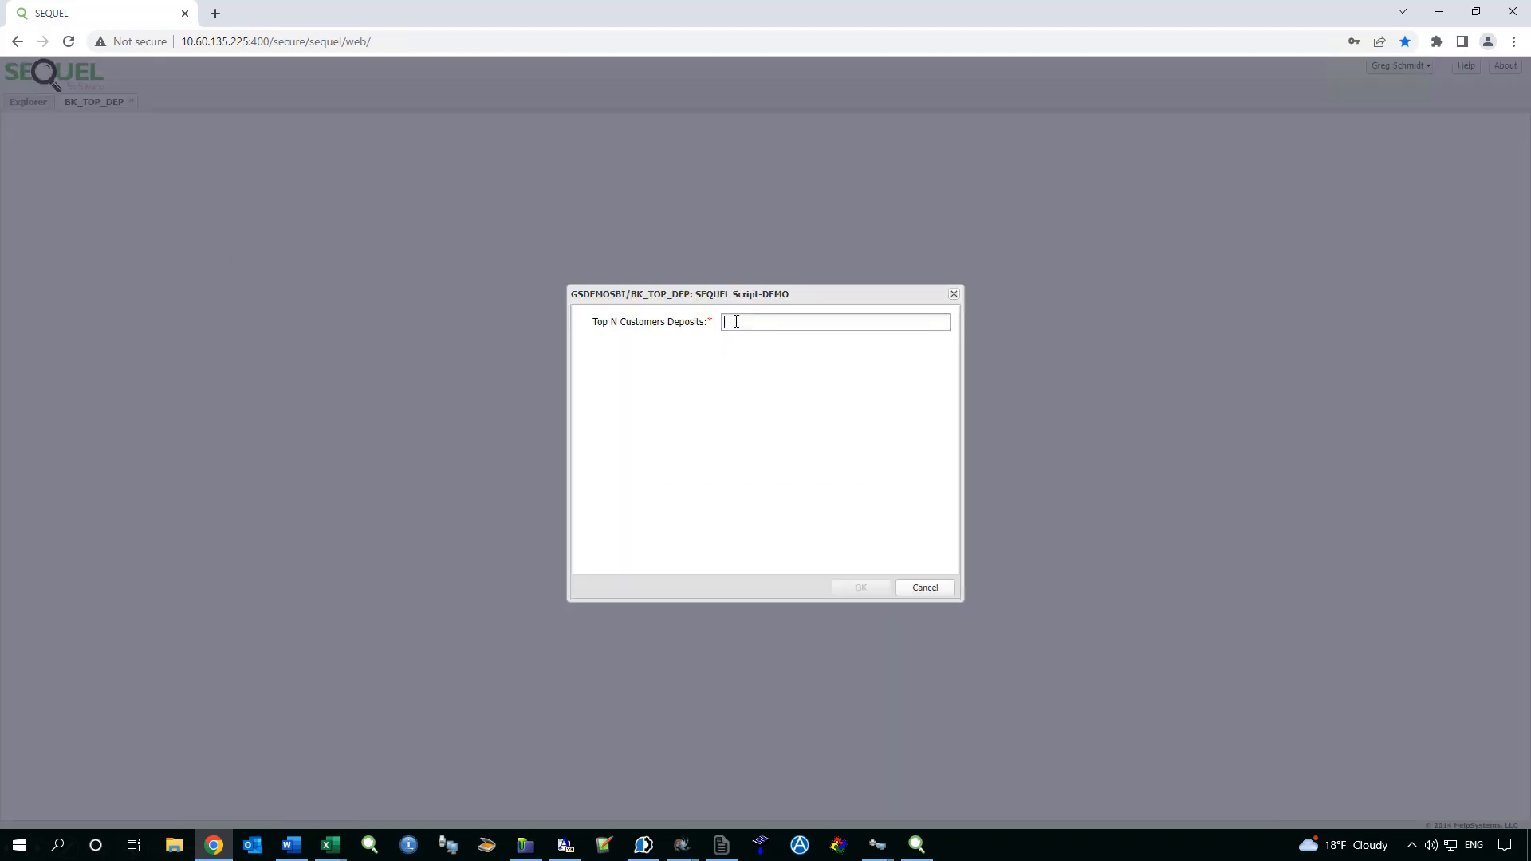
text(10)
click(866, 590)
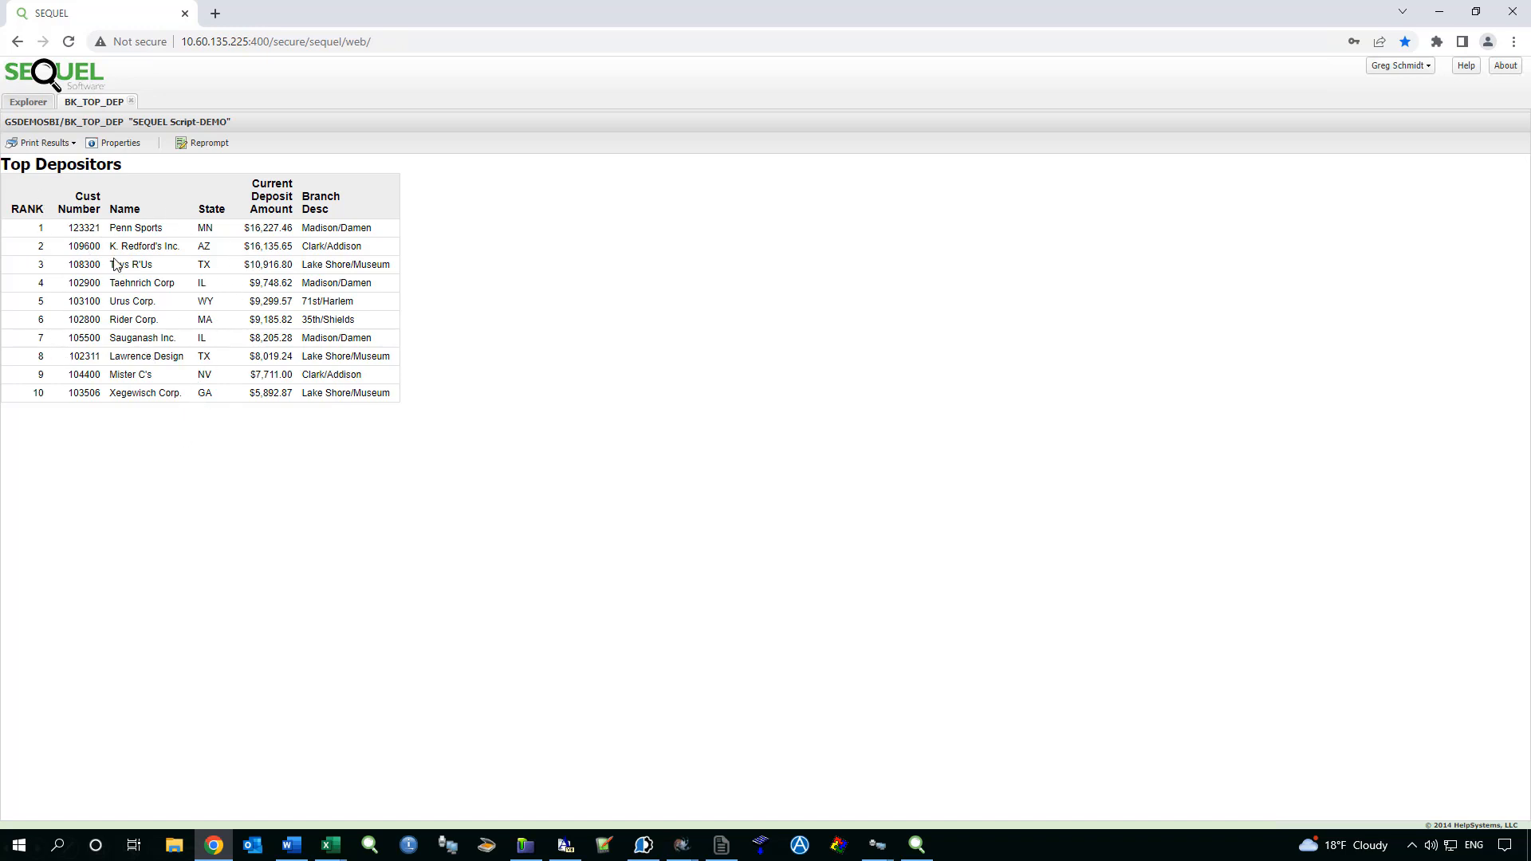
click(131, 102)
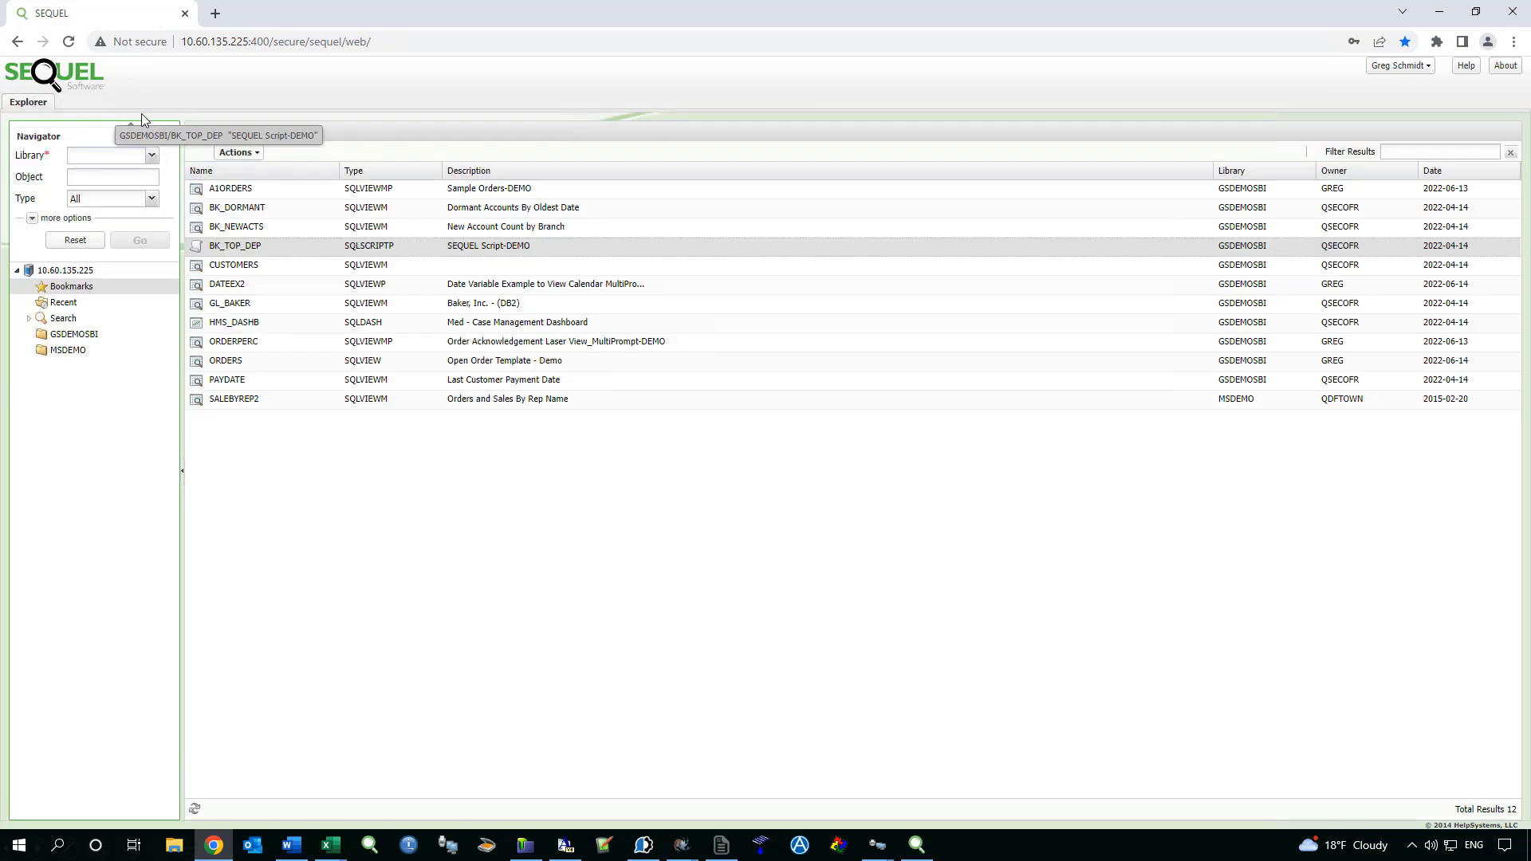
Step: Open the HMS_DASHB dashboard, hide and restore the FEMALE series in the Inhouse Patients by Gender & Age chart, and close the dashboard
double_click(228, 325)
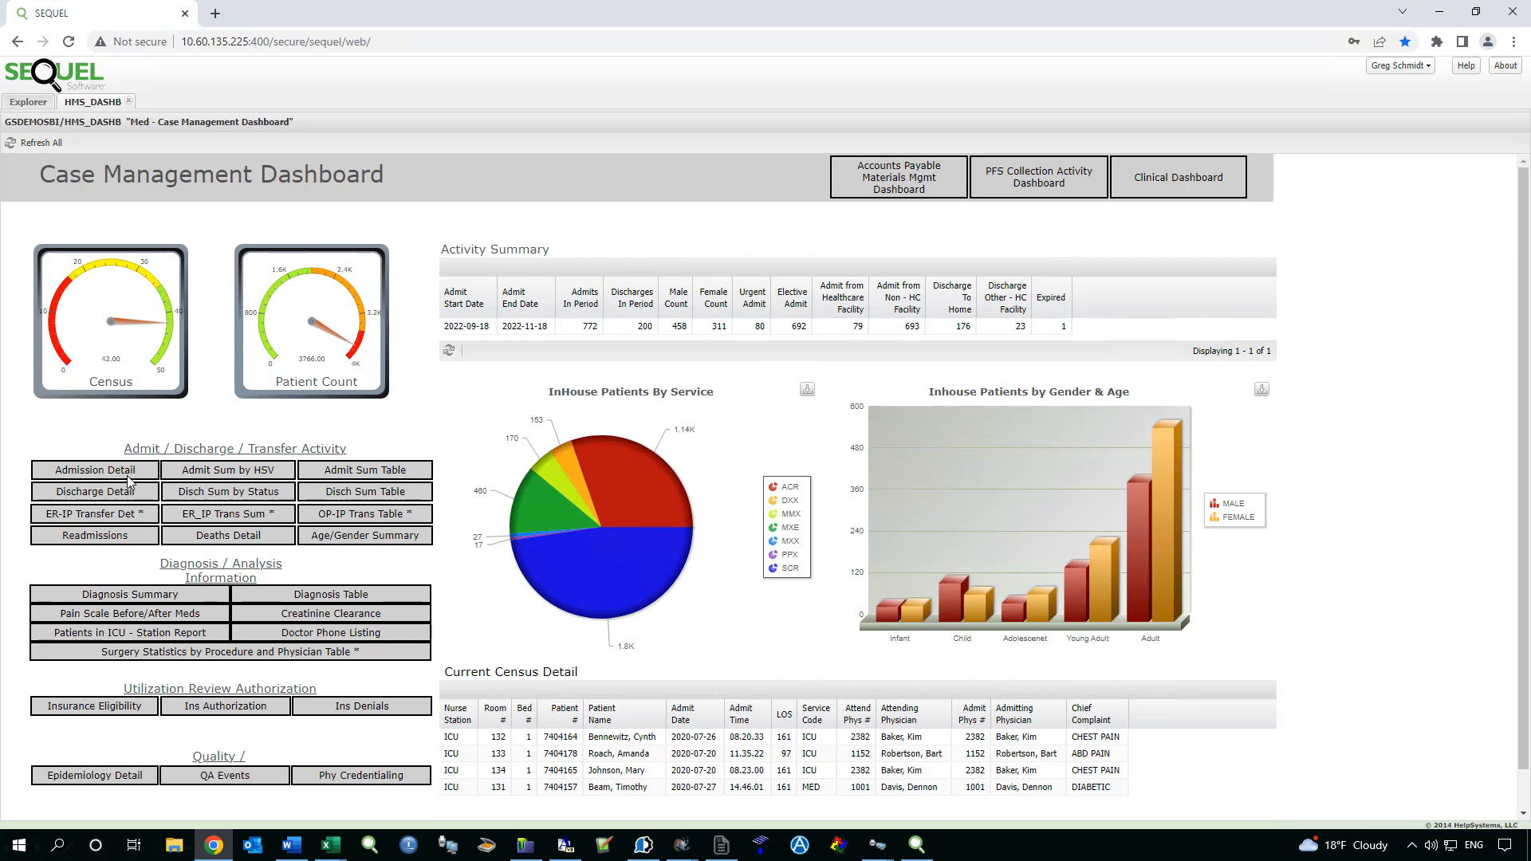
mouse_move(619, 483)
click(1215, 518)
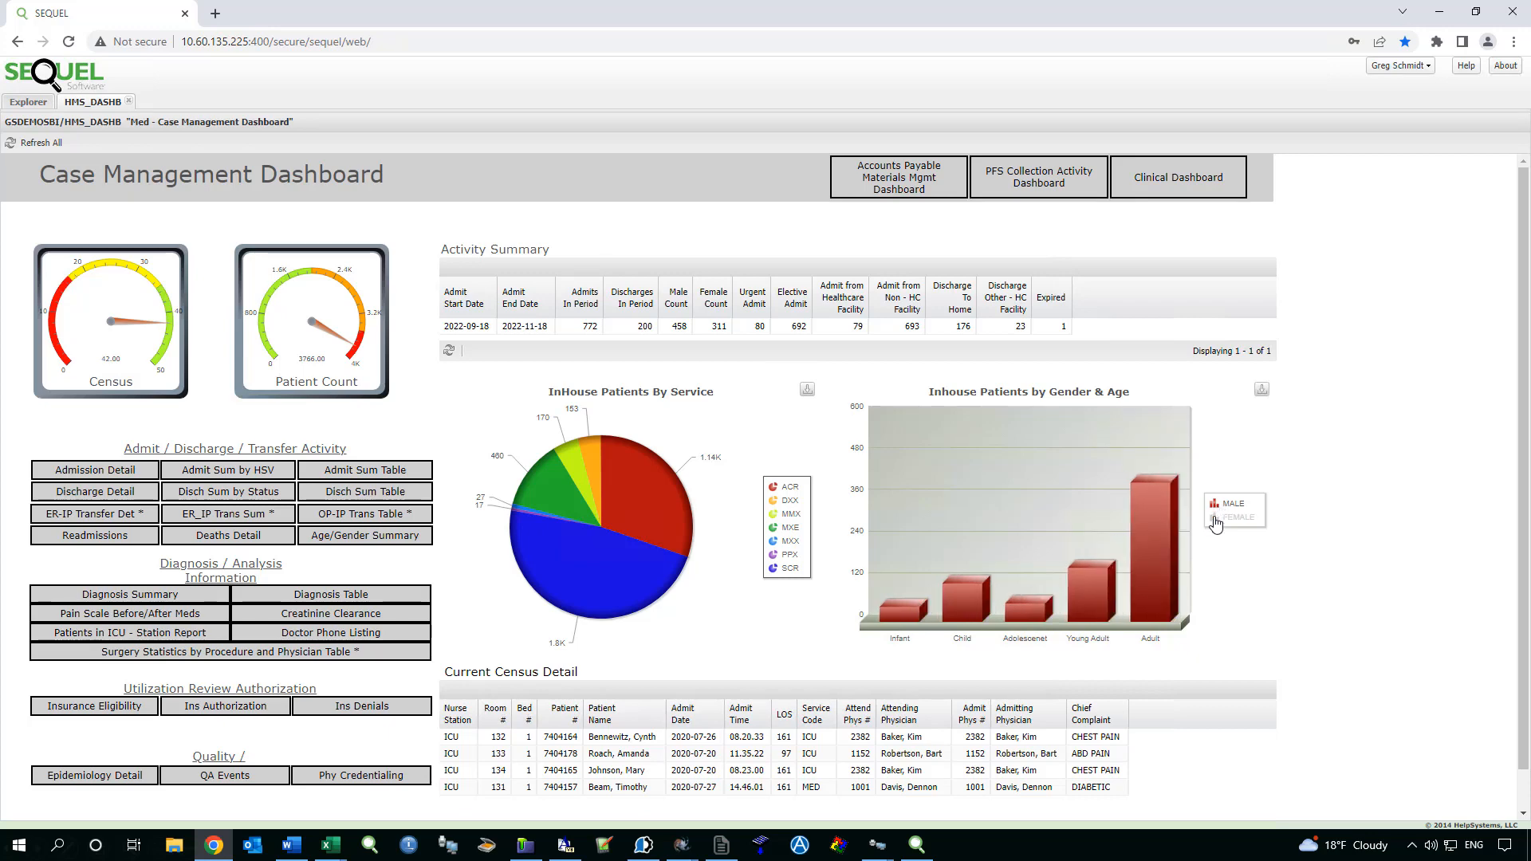
click(1214, 518)
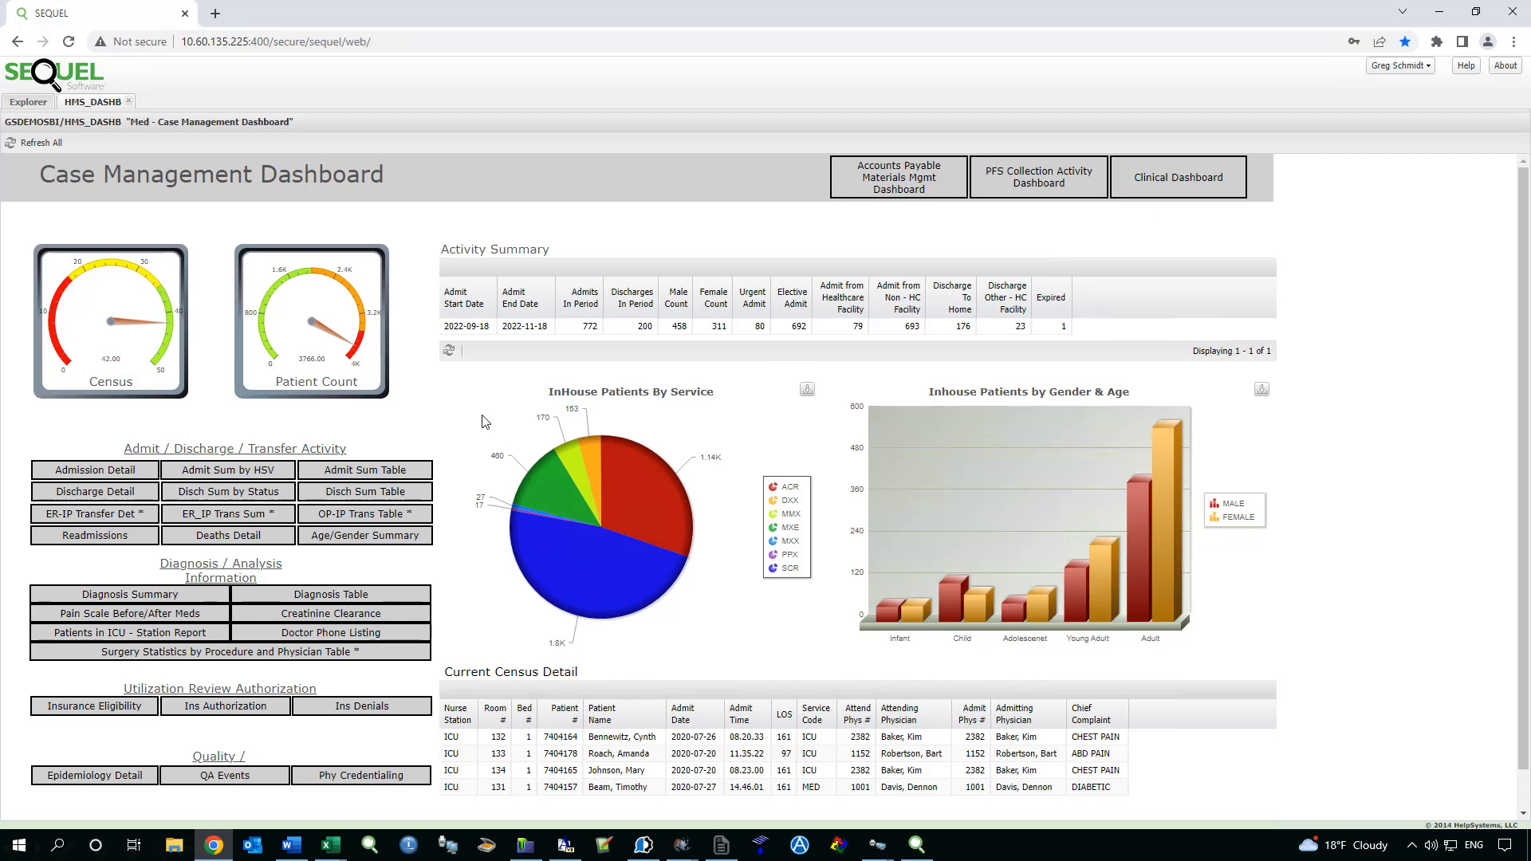
click(129, 102)
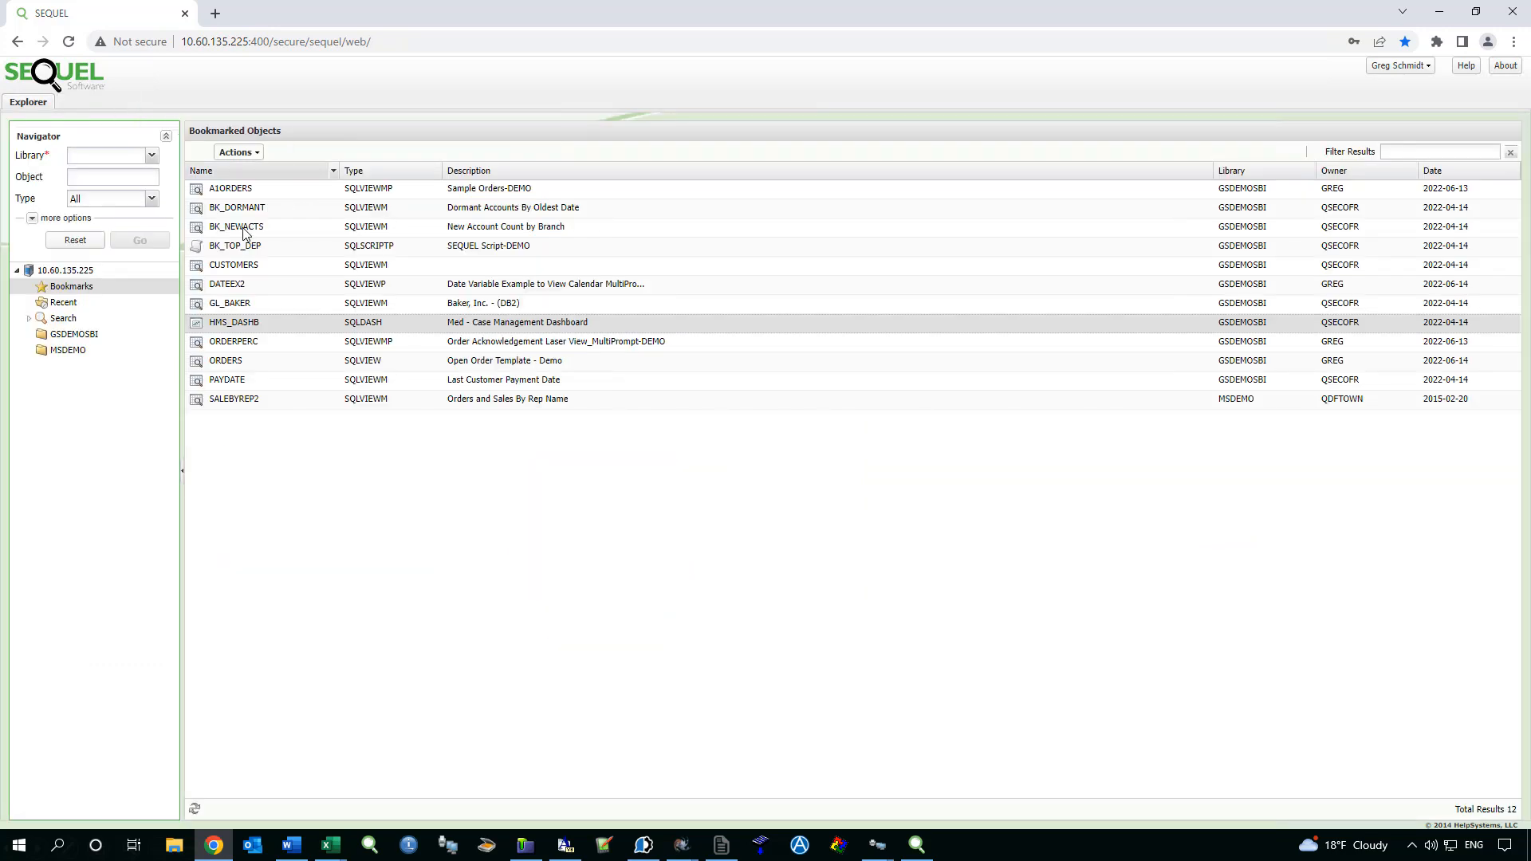